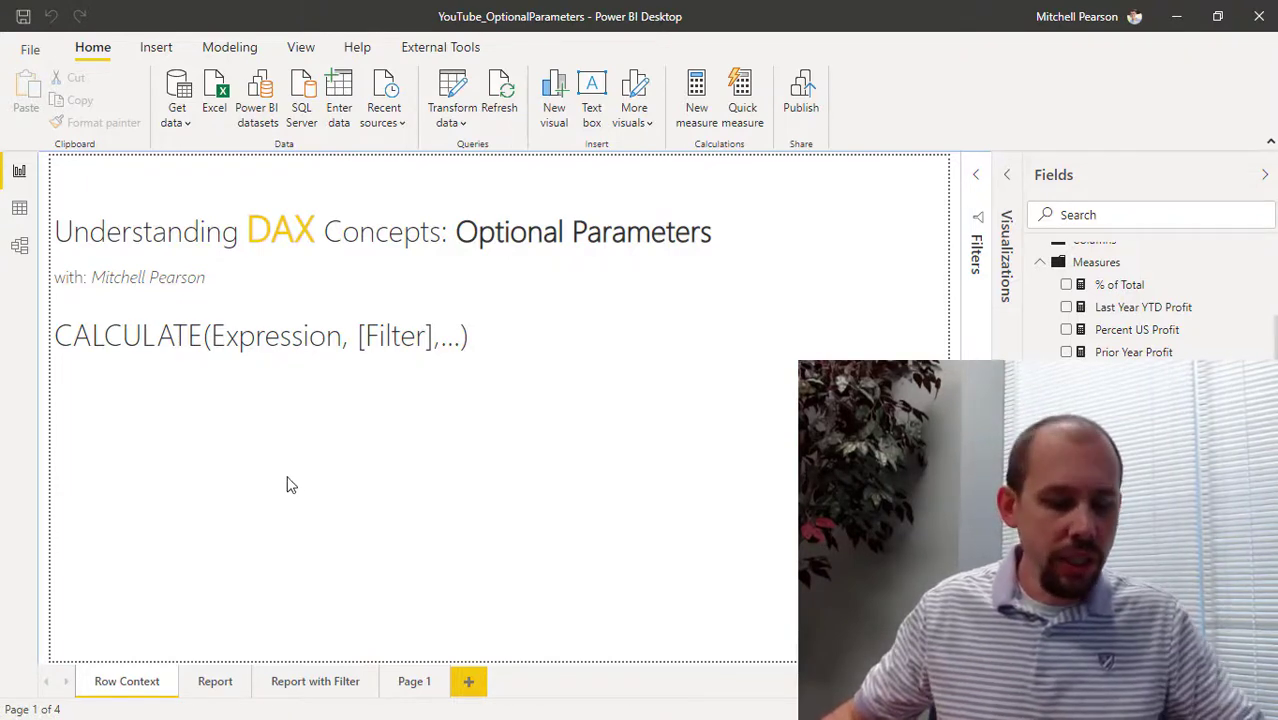
# Step: Highlight the closing bracket after Filter in the CALCULATE syntax slide, then go to the Report page
pyautogui.moveTo(44, 305)
pyautogui.mouseDown()
pyautogui.moveTo(56, 342)
pyautogui.moveTo(517, 369)
pyautogui.mouseUp()
pyautogui.moveTo(268, 356); pyautogui.dragTo(334, 510)
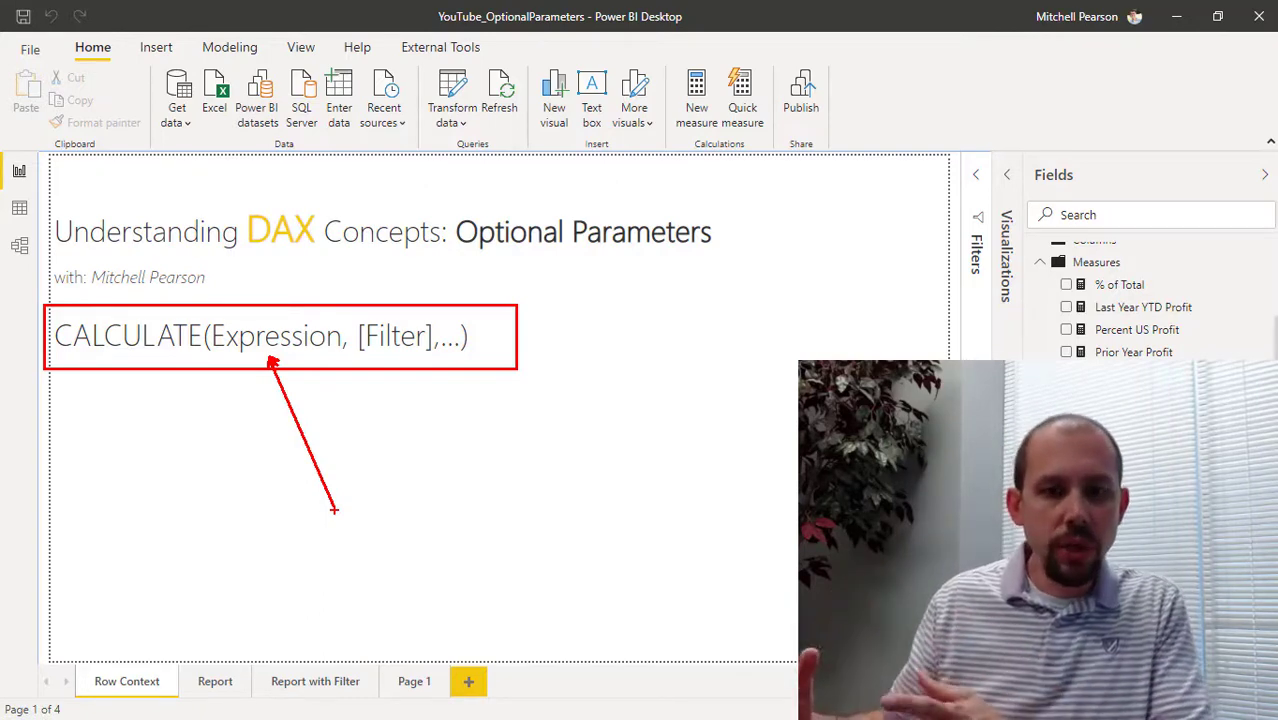
pyautogui.moveTo(398, 358); pyautogui.dragTo(433, 474)
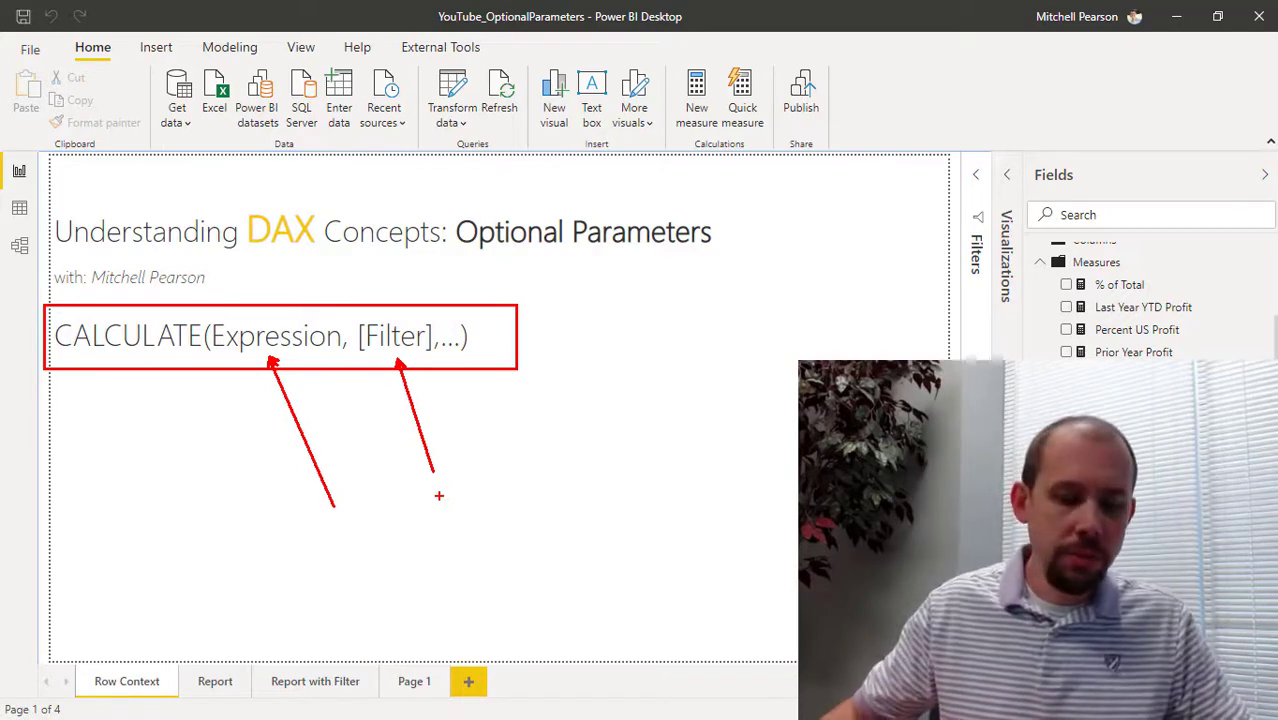
pyautogui.press('Escape')
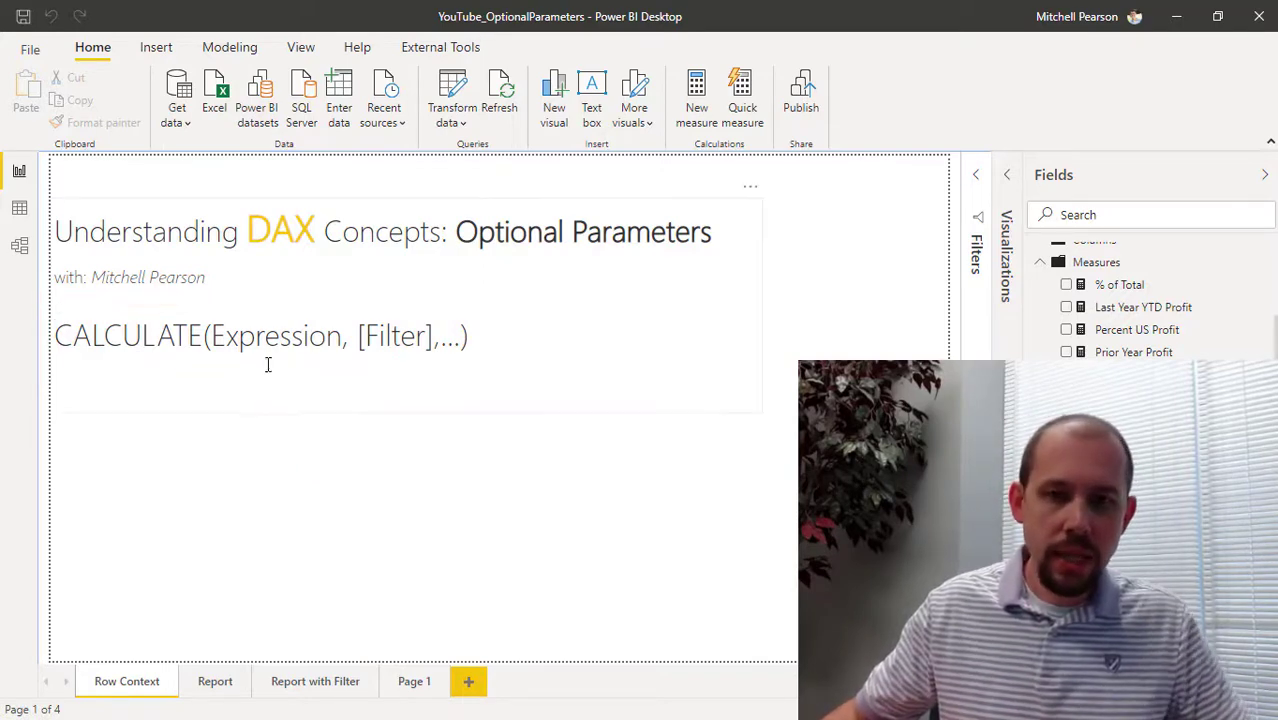
pyautogui.click(360, 337)
pyautogui.moveTo(424, 337); pyautogui.dragTo(434, 337)
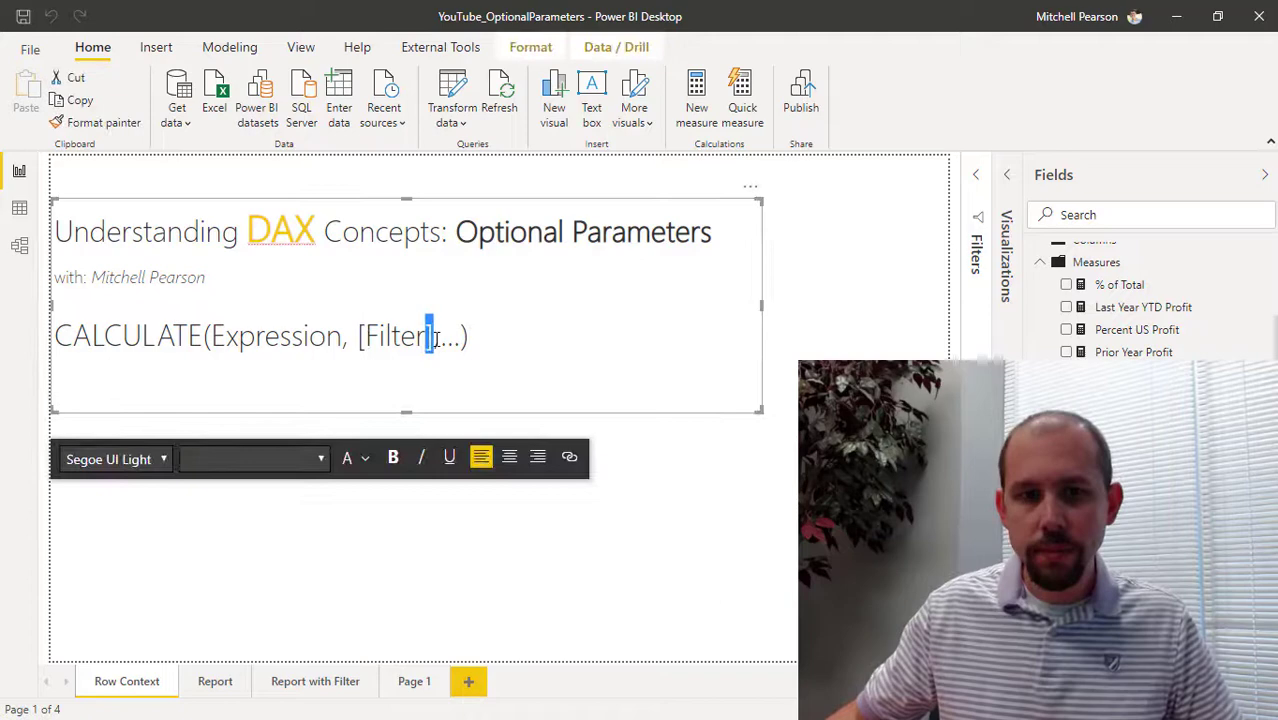
pyautogui.click(693, 526)
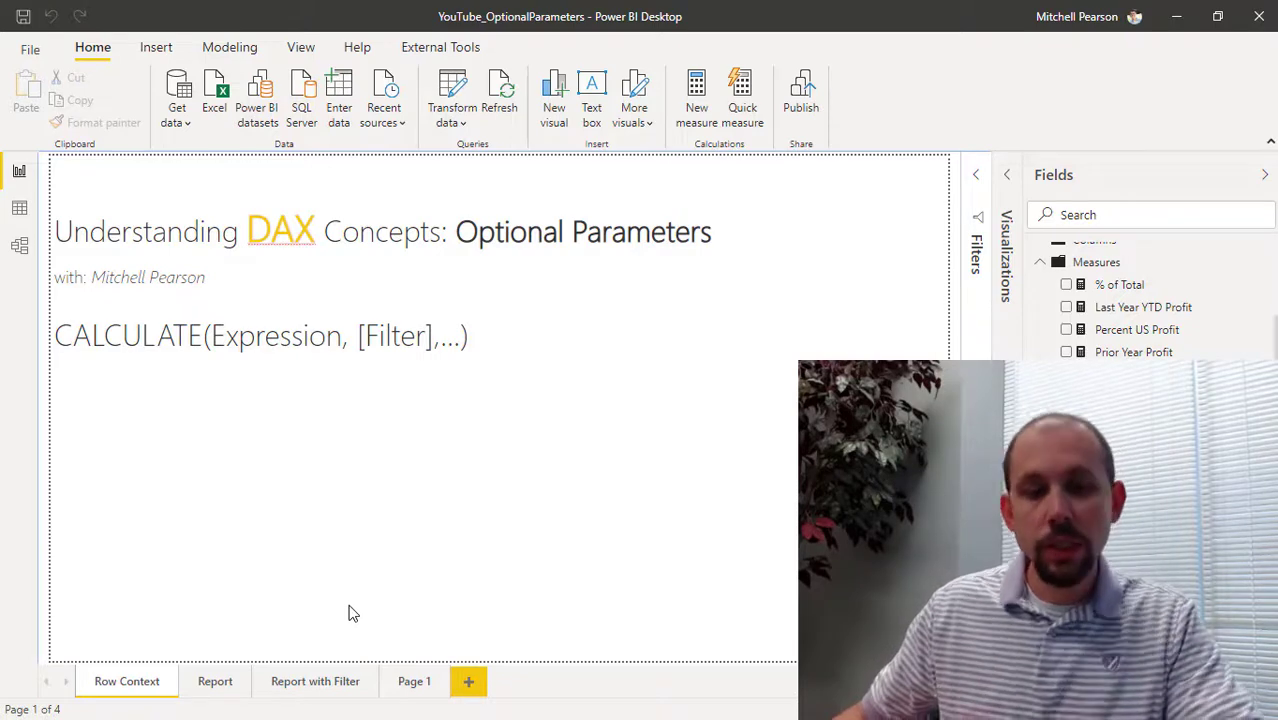
pyautogui.click(214, 679)
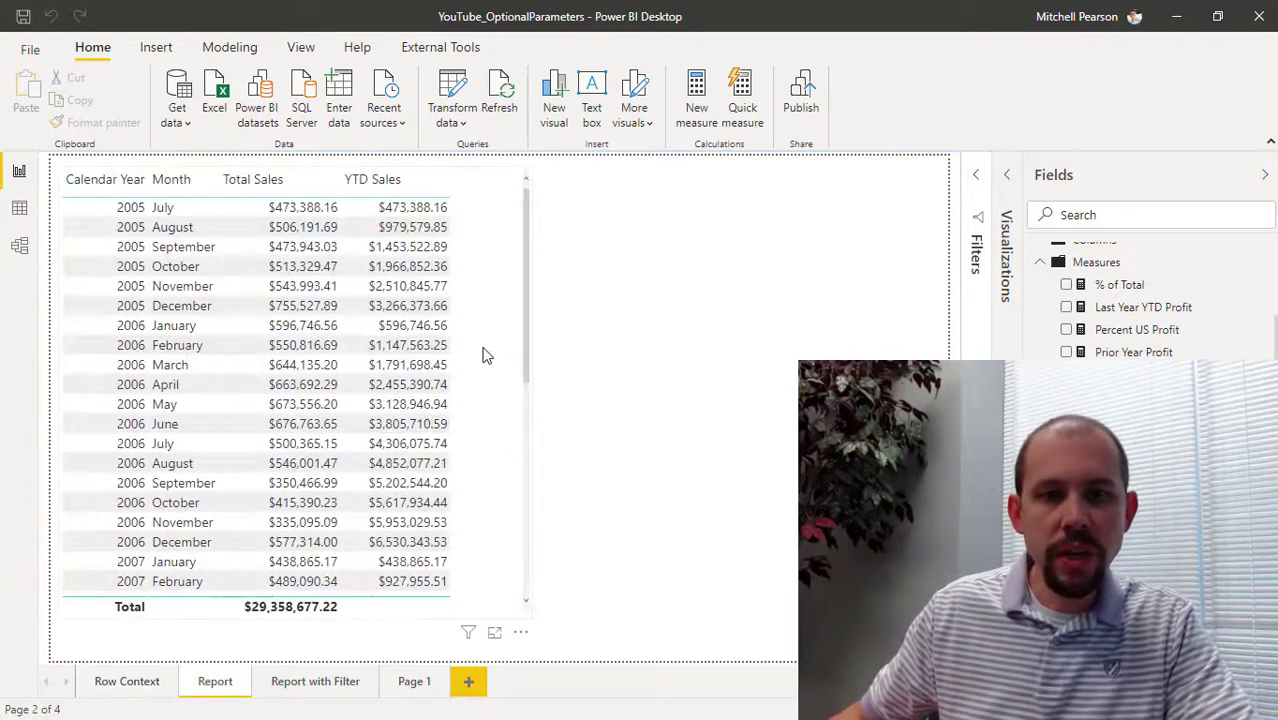
# Step: Select the sales table visual and drag its right edge to widen it
pyautogui.click(531, 384)
pyautogui.moveTo(531, 391); pyautogui.dragTo(729, 393)
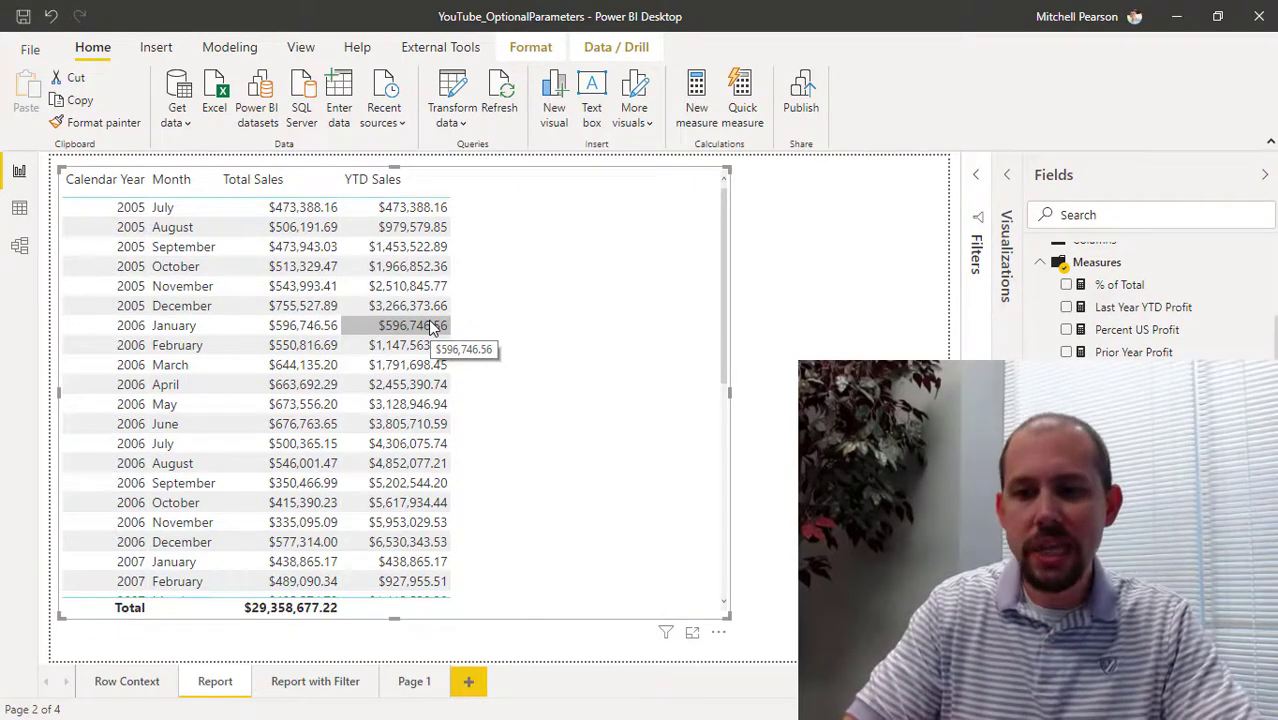
# Step: Expand the YTD Sales TOTALYTD formula to all lines and bring up its parameter hint
pyautogui.click(1140, 420)
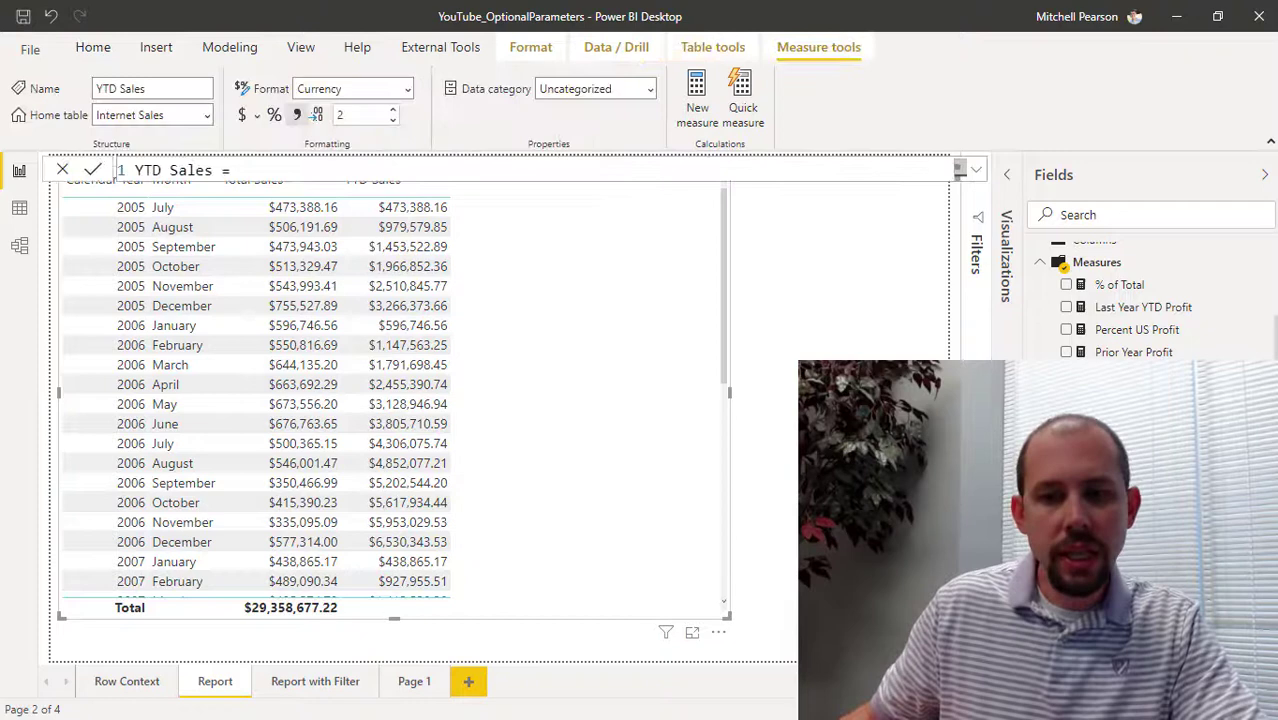
pyautogui.click(974, 170)
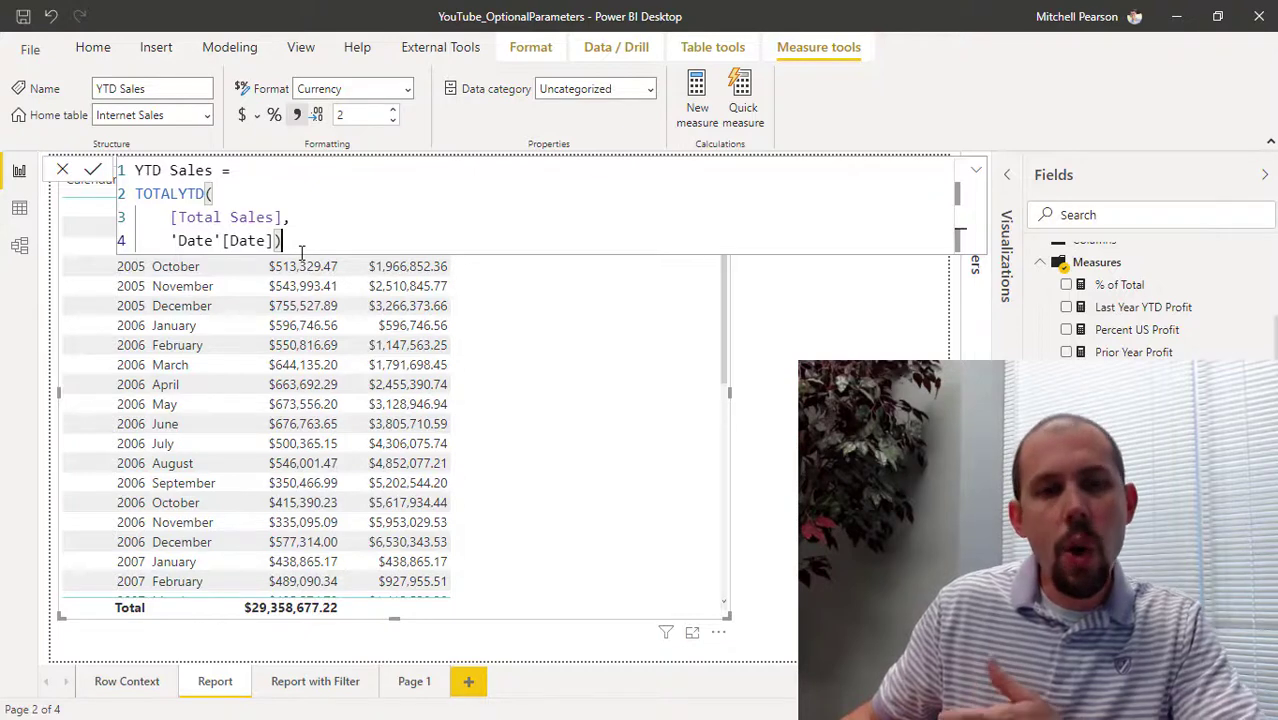
pyautogui.click(220, 197)
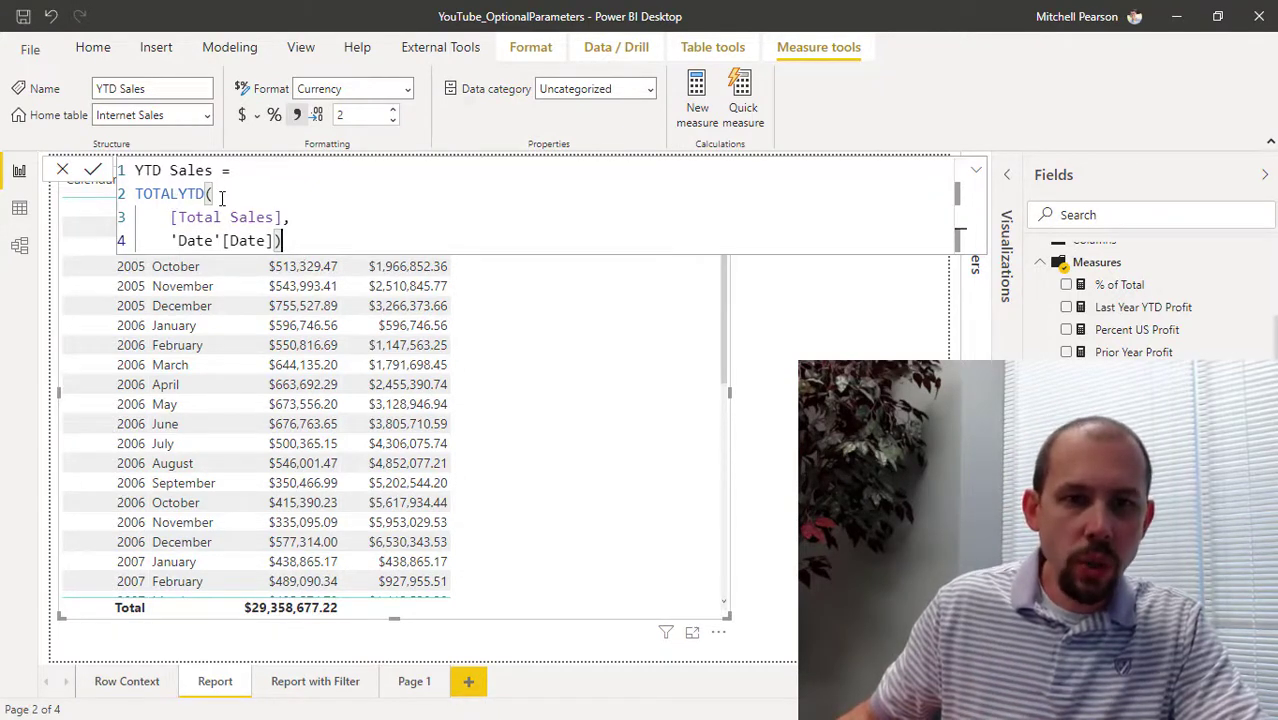
pyautogui.press('BackSpace')
pyautogui.write('(')
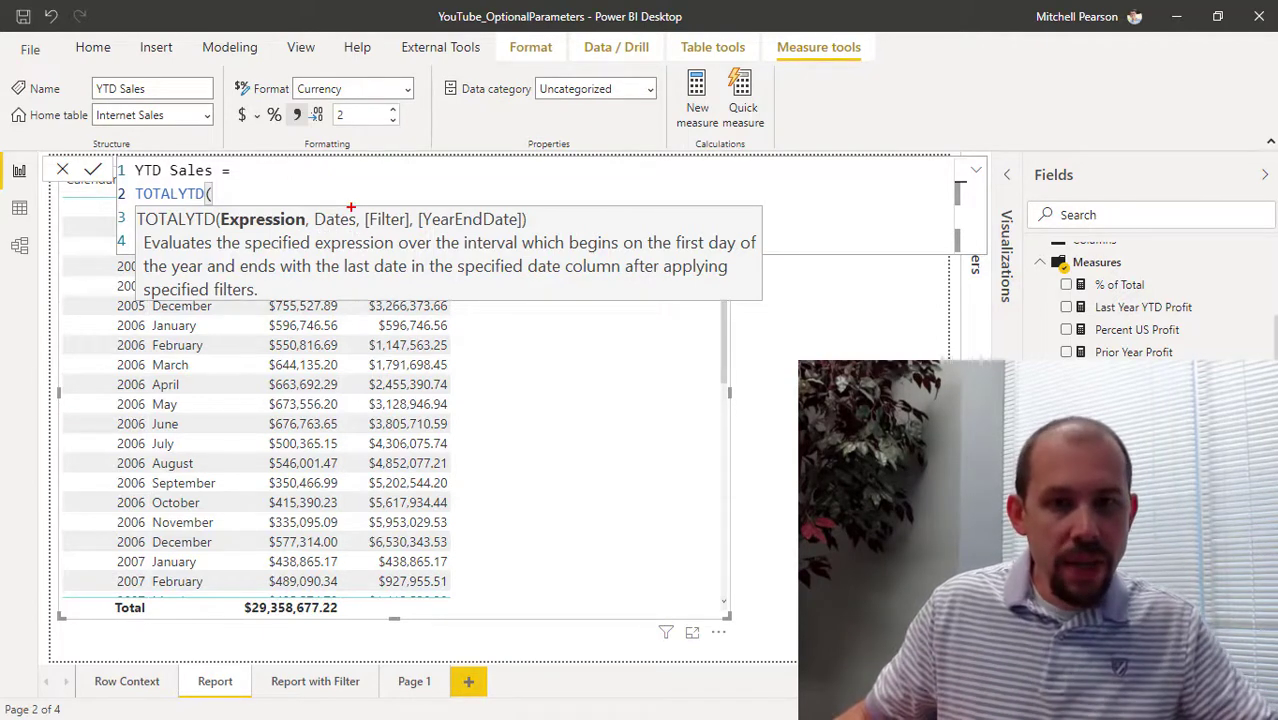
pyautogui.moveTo(356, 199)
pyautogui.mouseDown()
pyautogui.moveTo(412, 237)
pyautogui.moveTo(530, 238)
pyautogui.mouseUp()
pyautogui.moveTo(398, 189); pyautogui.dragTo(458, 127)
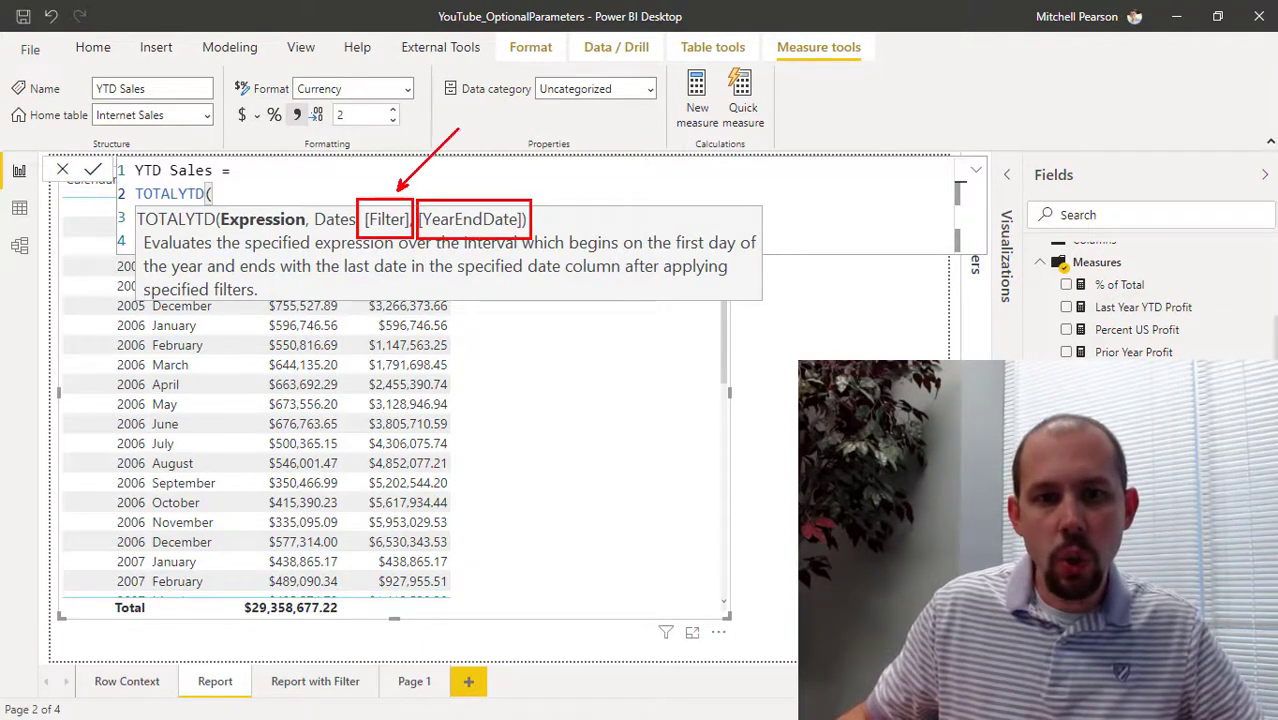
pyautogui.moveTo(459, 196); pyautogui.dragTo(520, 144)
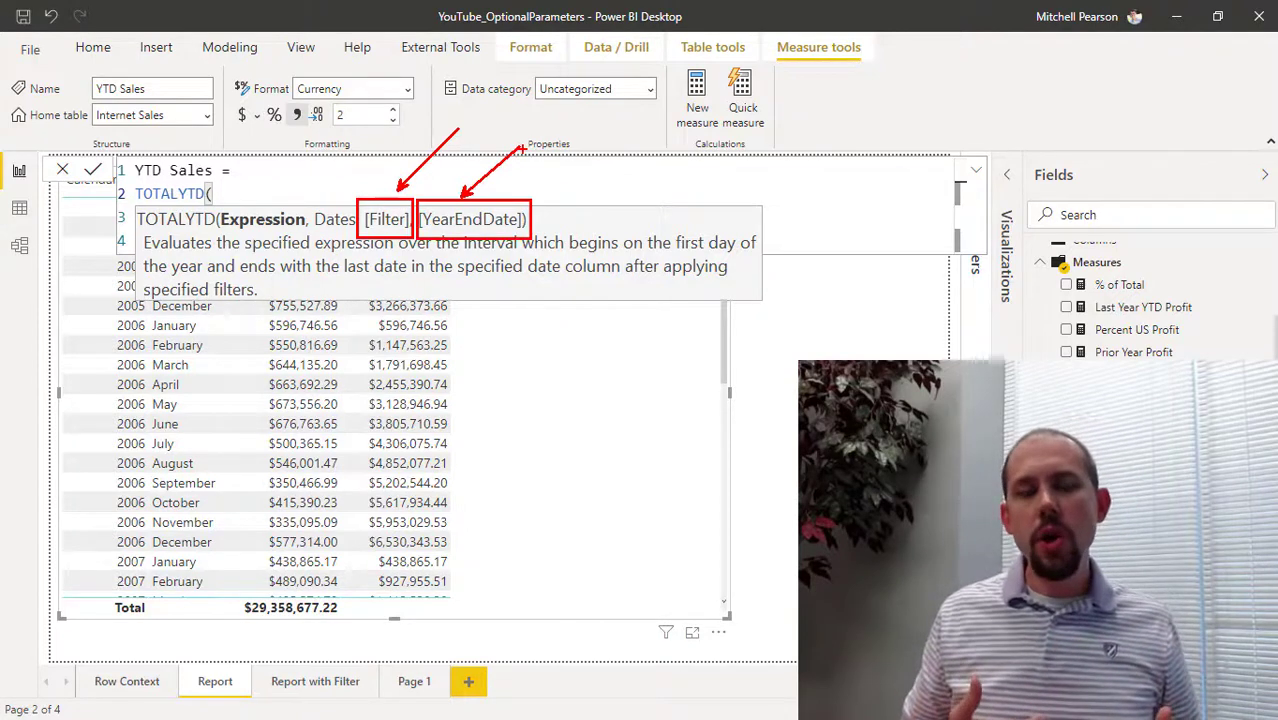
pyautogui.click(300, 234)
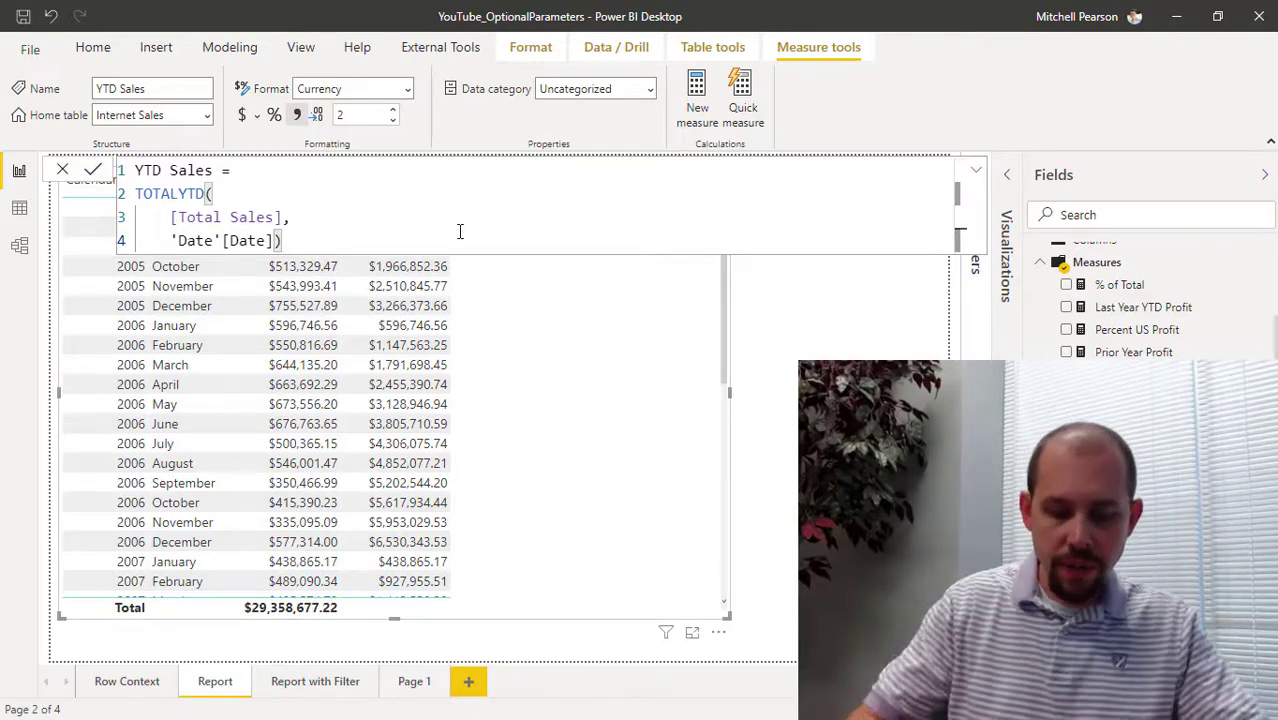
# Step: Add "06/30" as the TOTALYTD year-end argument on a new line and commit the measure
pyautogui.write(',')
pyautogui.hotkey('shift', 'Return')
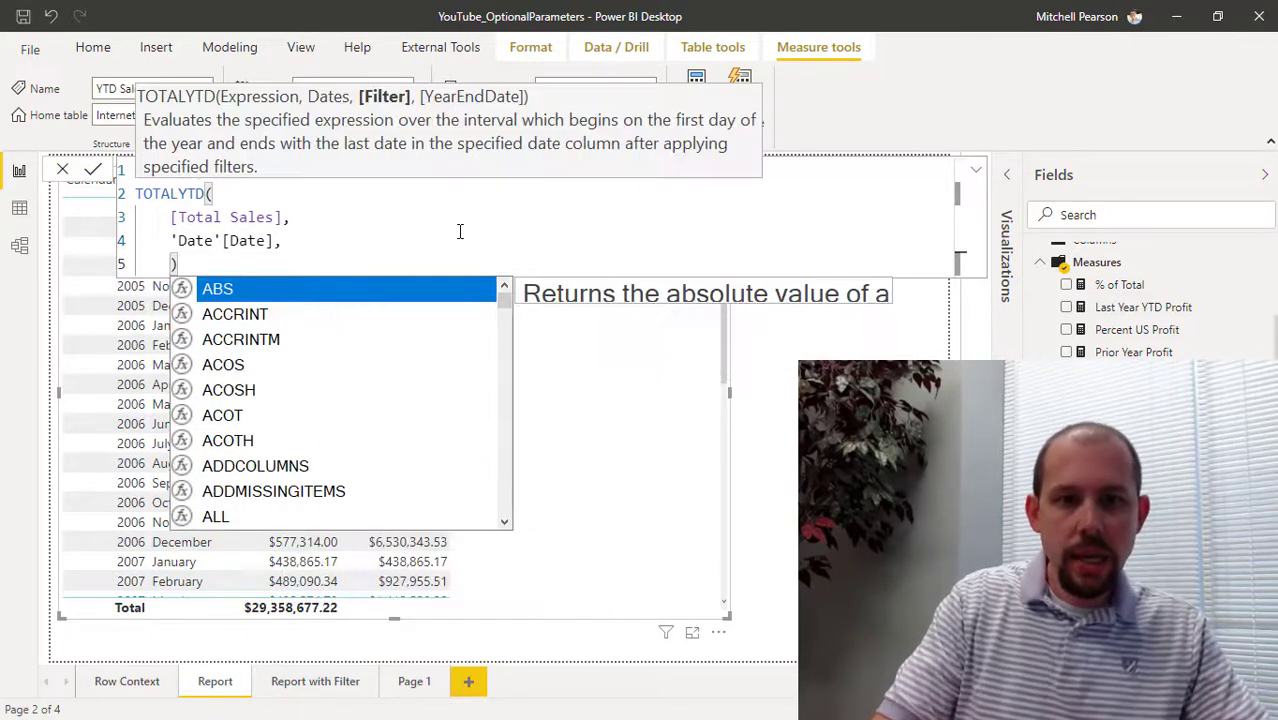
pyautogui.write('"')
pyautogui.write('06/3')
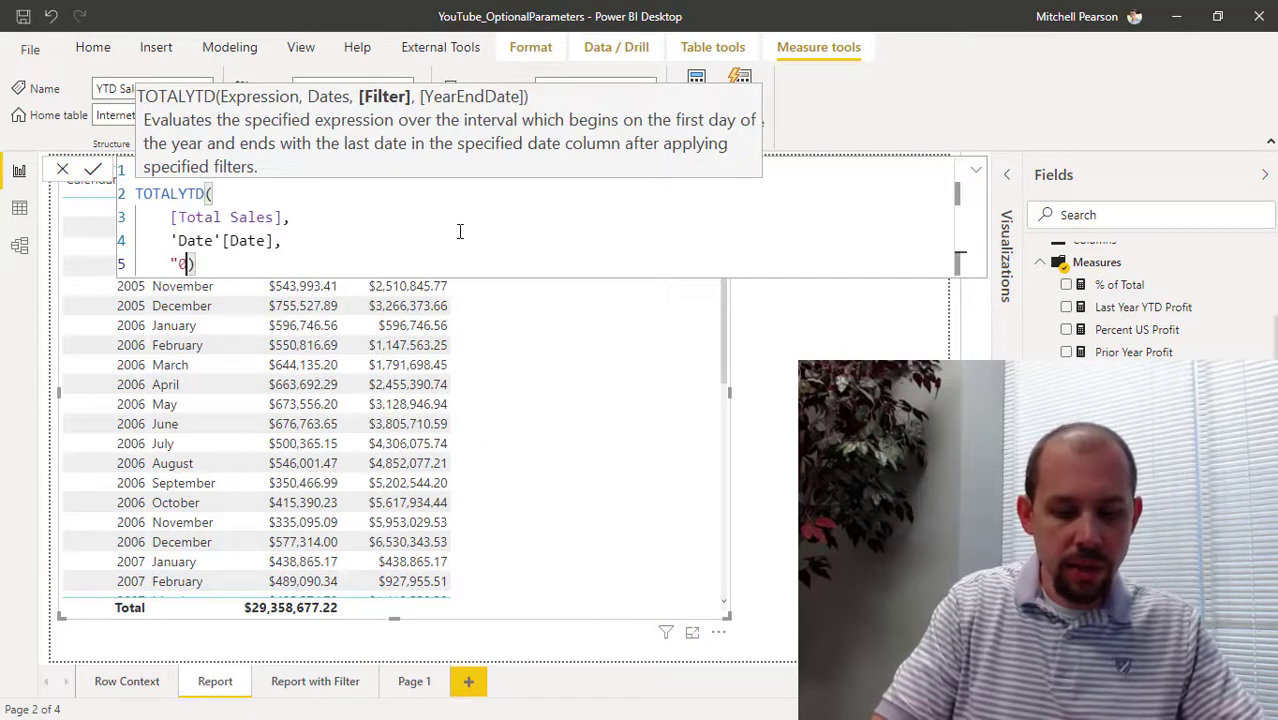
pyautogui.write('0"')
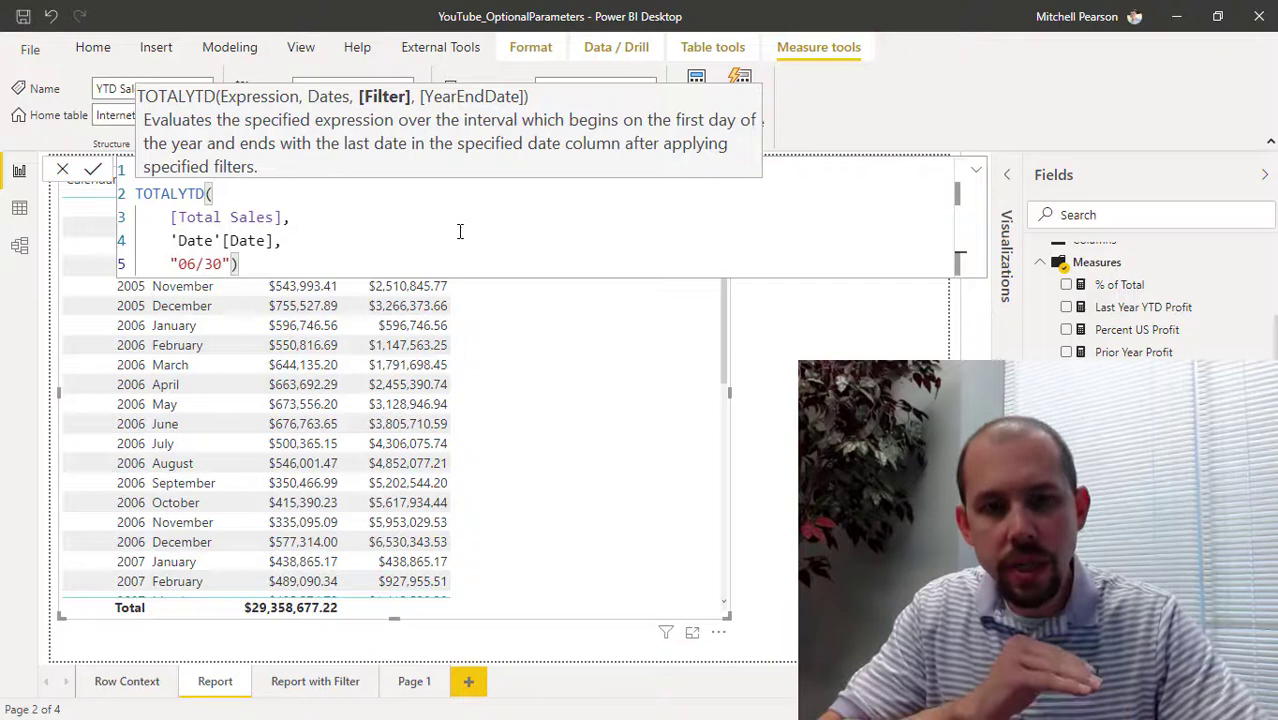
pyautogui.press('Return')
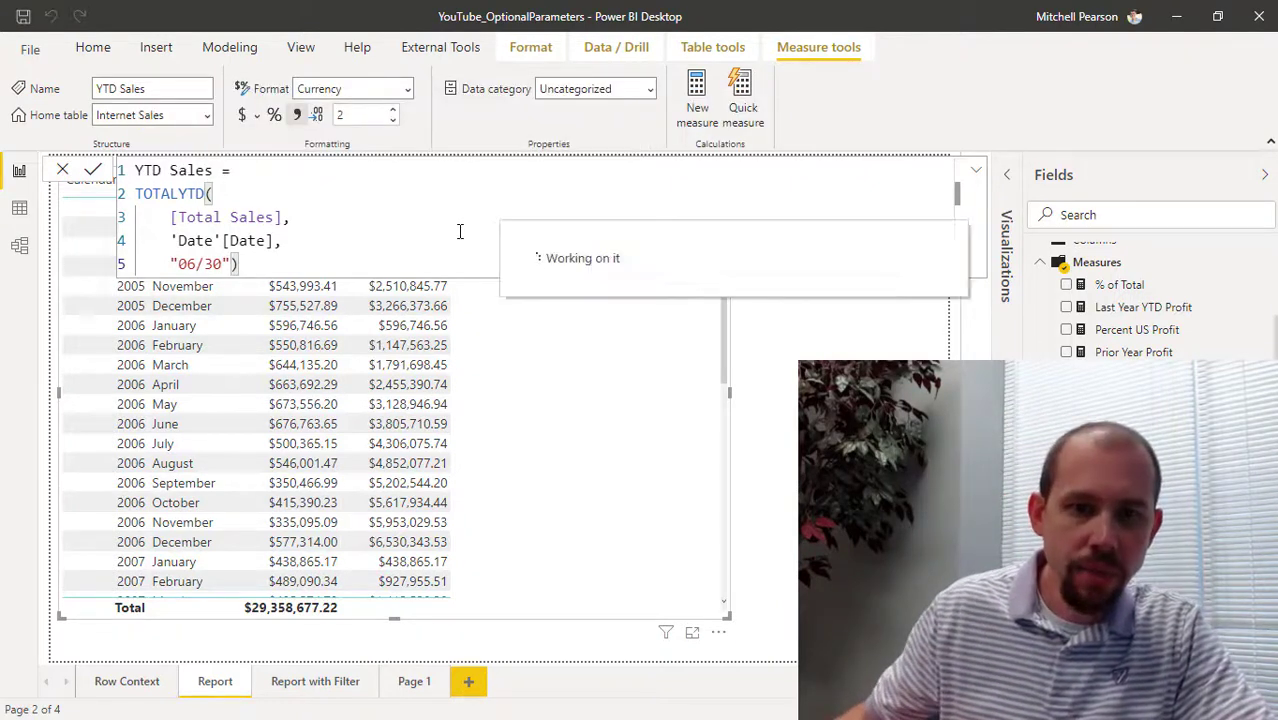
pyautogui.click(977, 172)
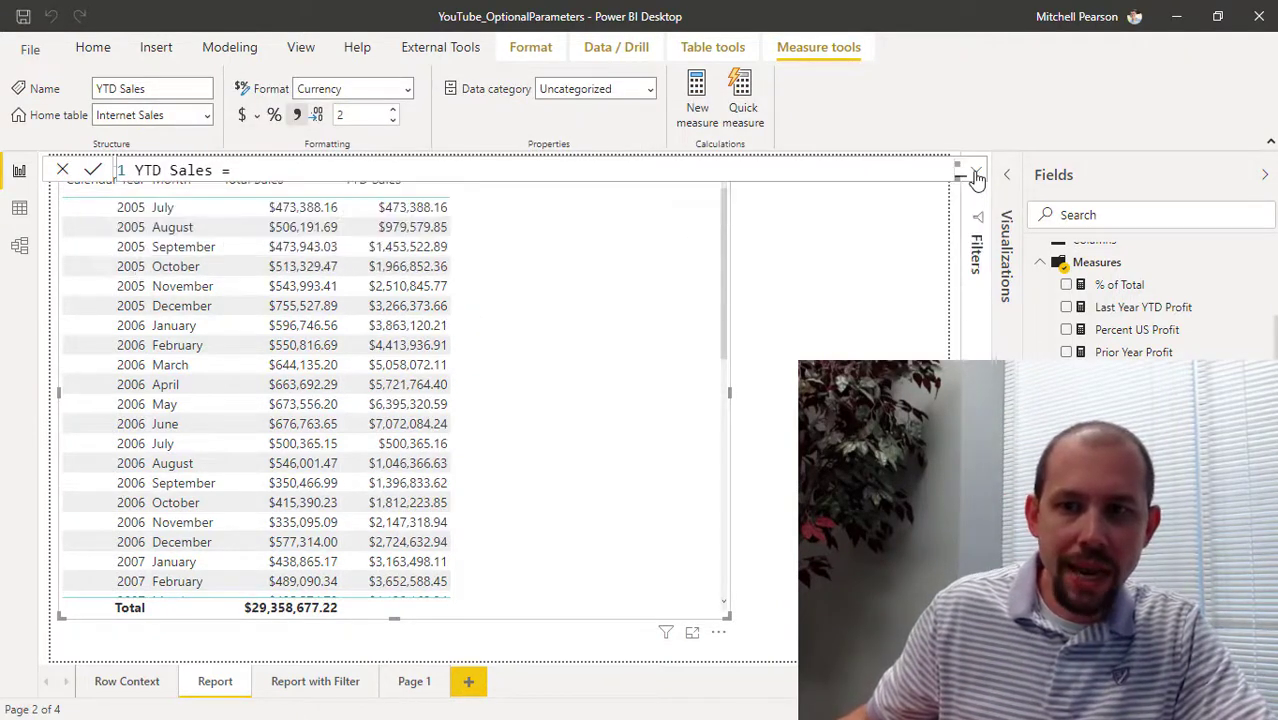
pyautogui.click(977, 172)
pyautogui.click(977, 172)
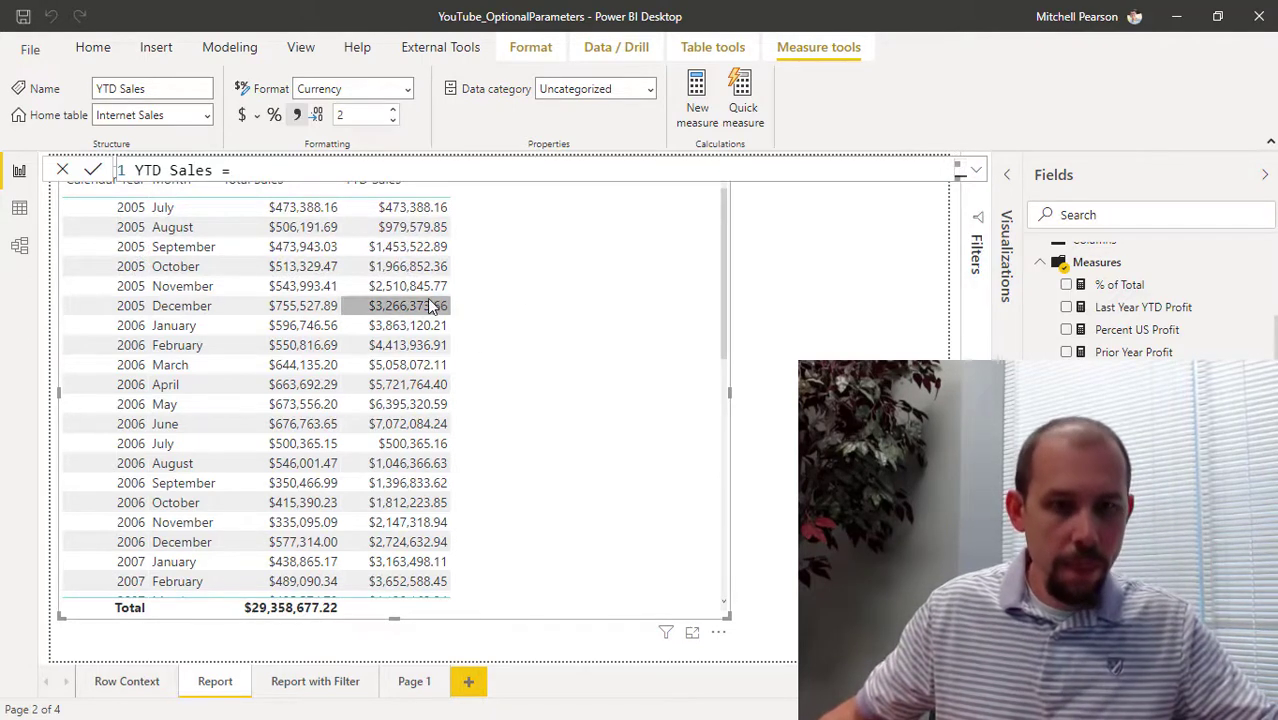
pyautogui.moveTo(364, 218)
pyautogui.mouseDown()
pyautogui.moveTo(438, 352)
pyautogui.moveTo(457, 437)
pyautogui.mouseUp()
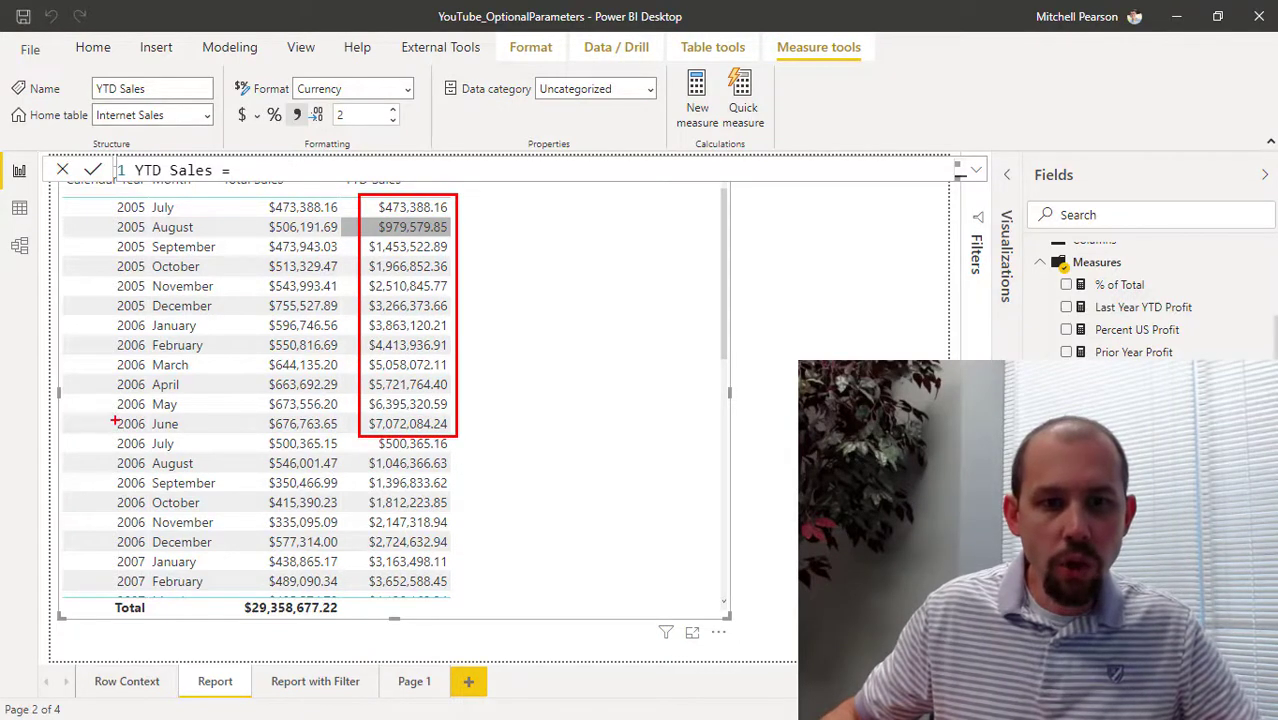
pyautogui.moveTo(117, 424); pyautogui.dragTo(25, 346)
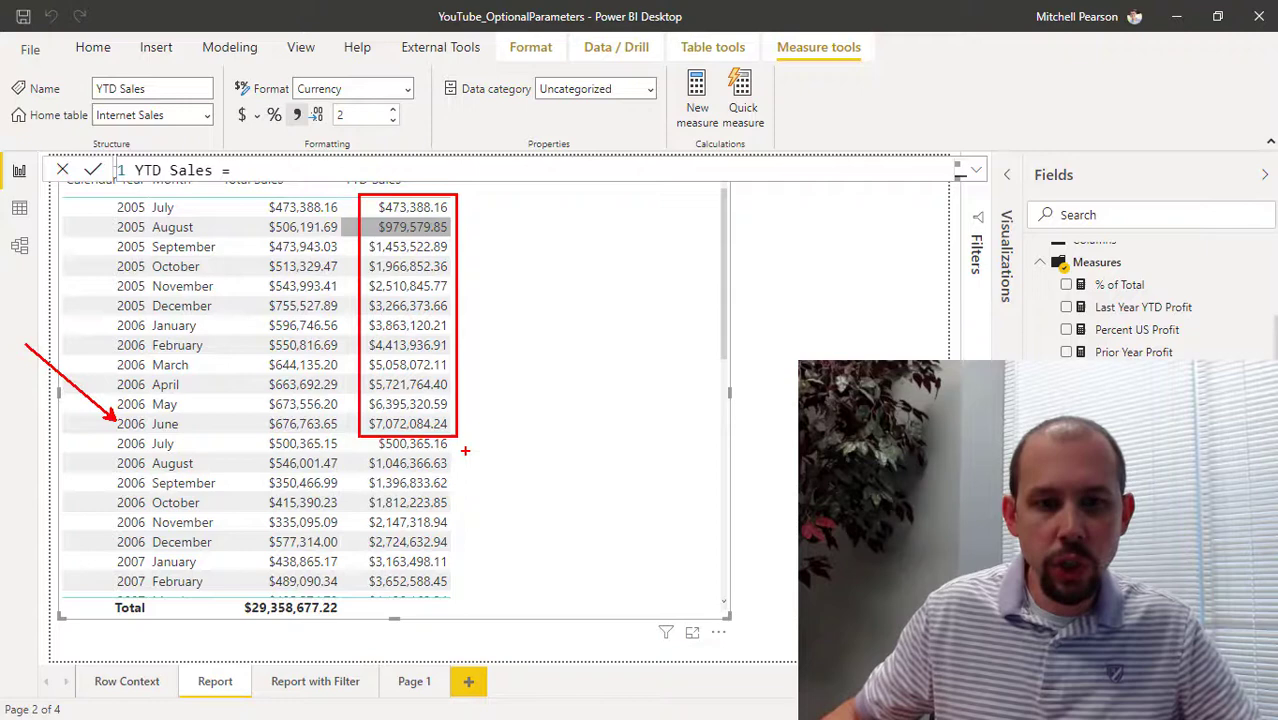
pyautogui.moveTo(460, 444); pyautogui.dragTo(621, 398)
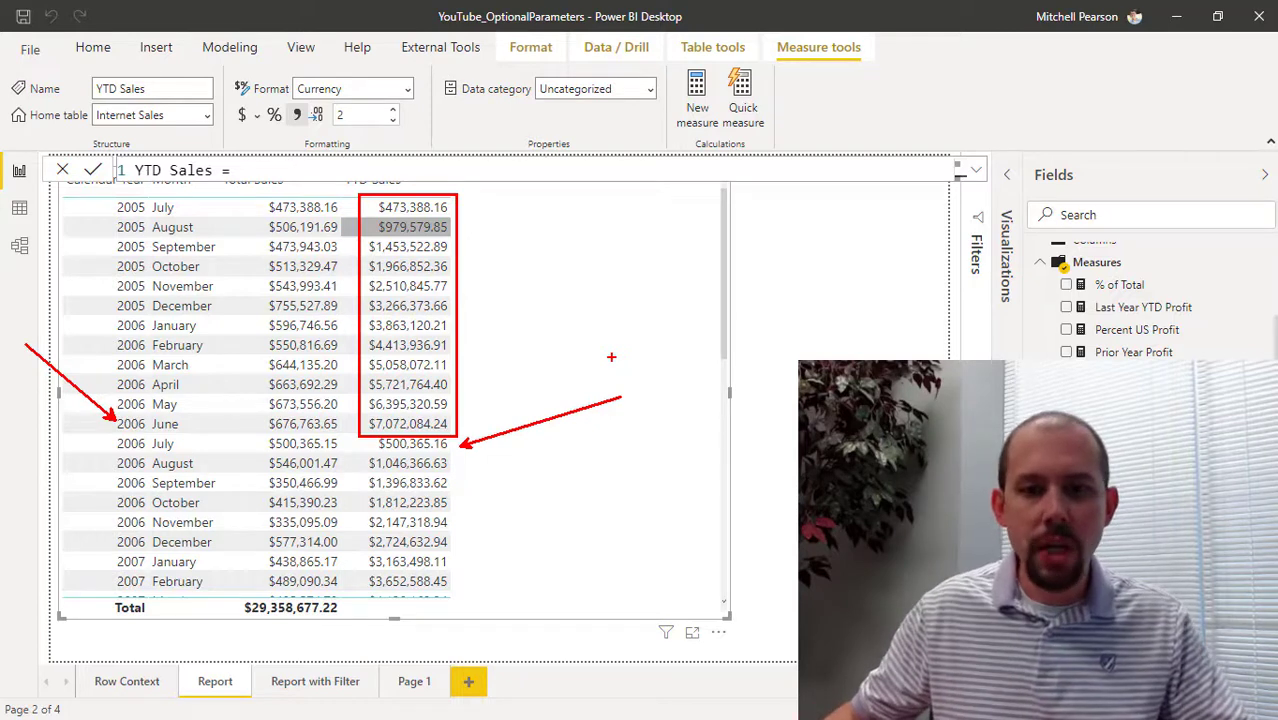
# Step: Expand the YTD Sales formula and open a blank line before the "06/30" argument
pyautogui.press('Escape')
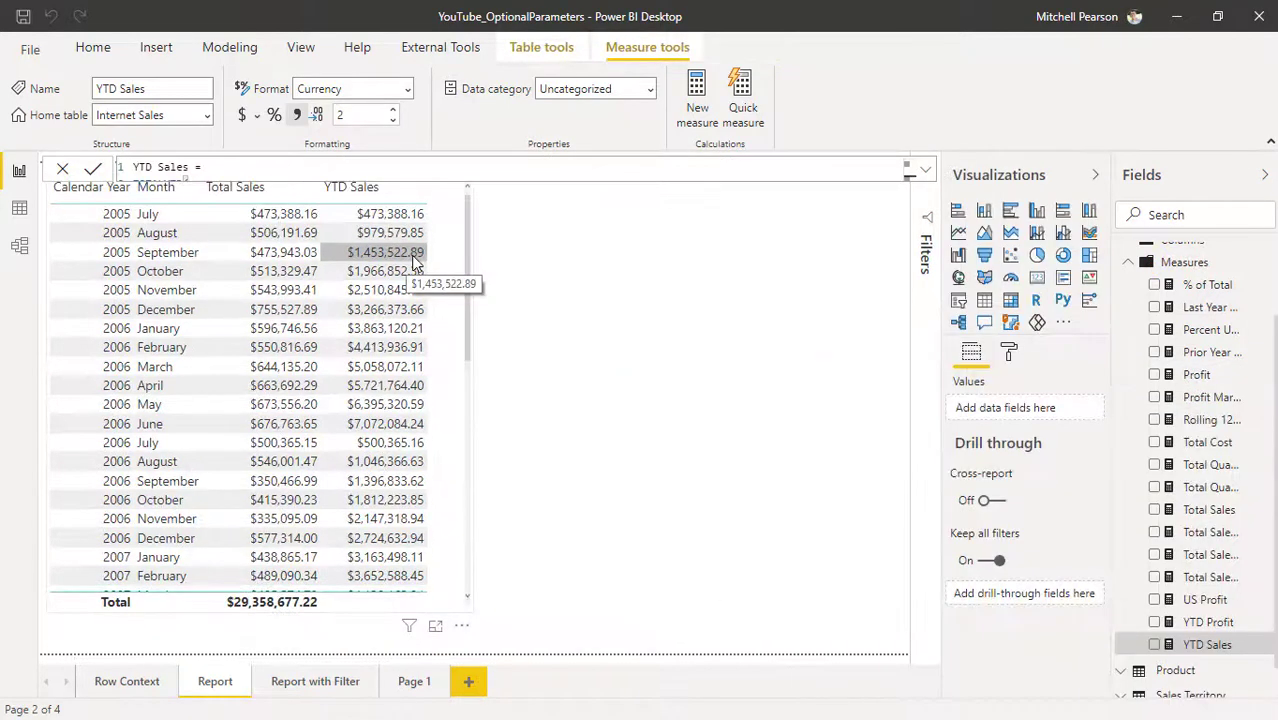
pyautogui.click(925, 170)
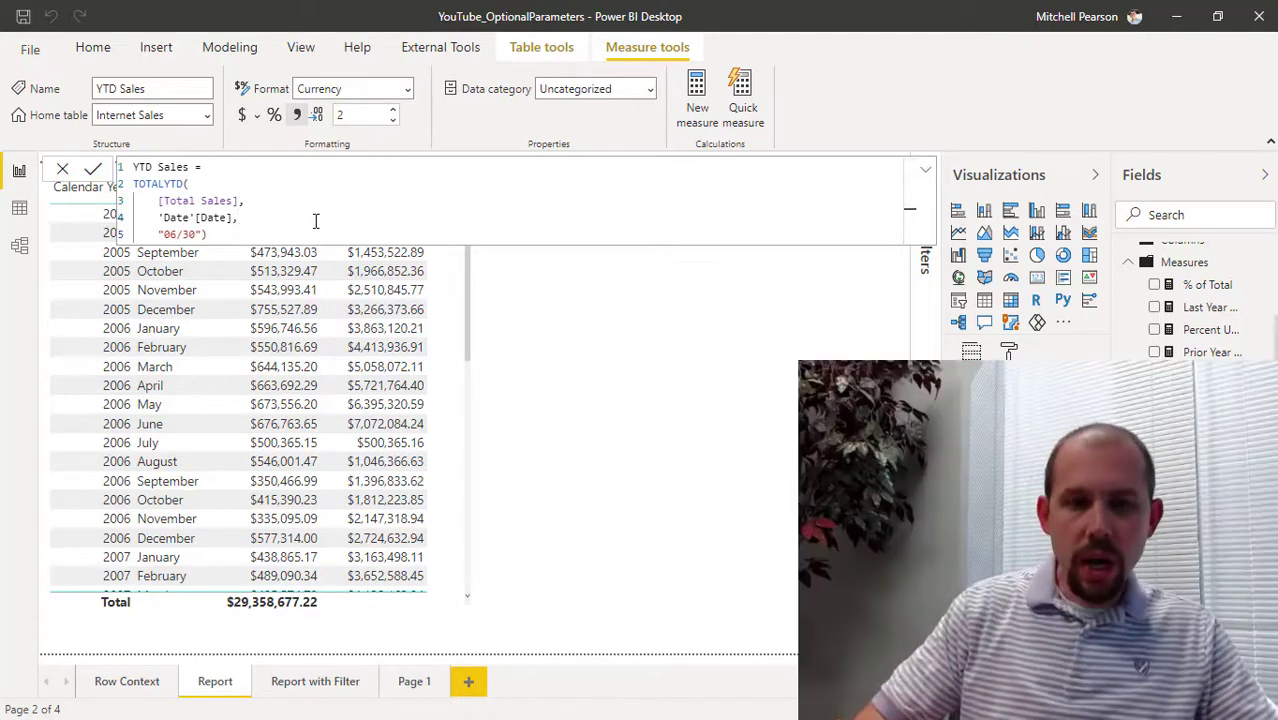
pyautogui.hotkey('shift', 'Return')
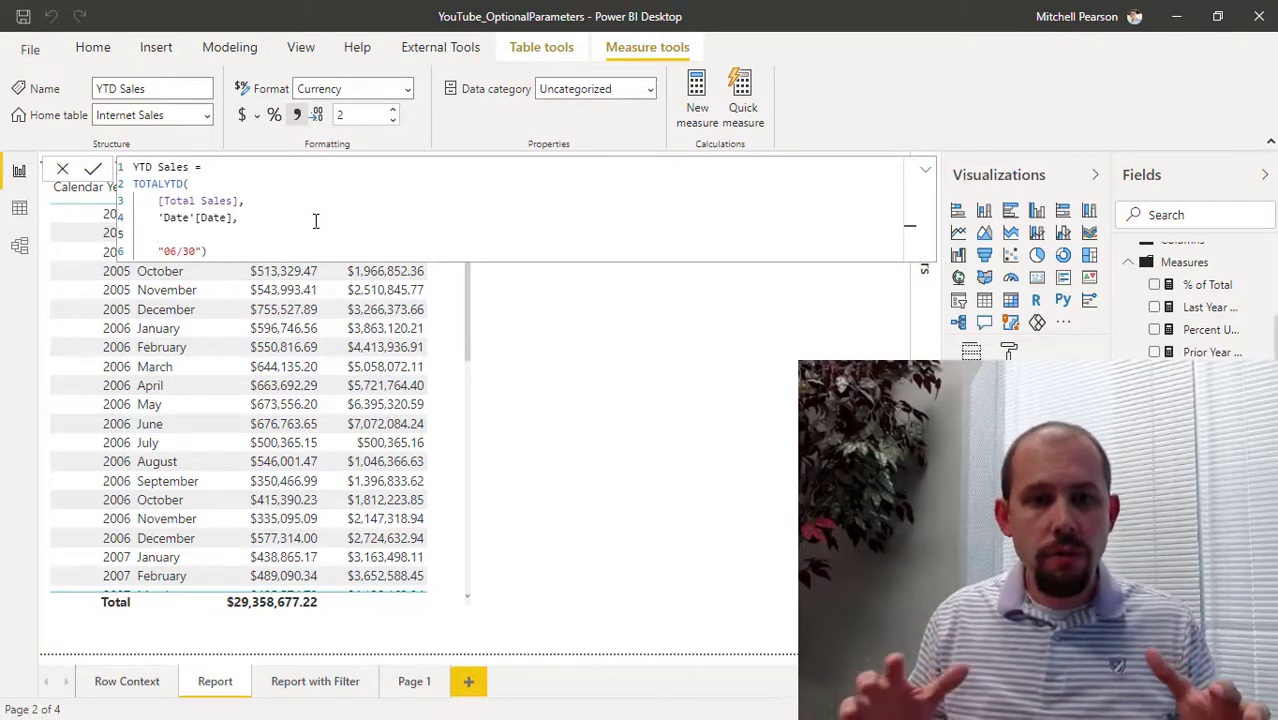
pyautogui.press('BackSpace')
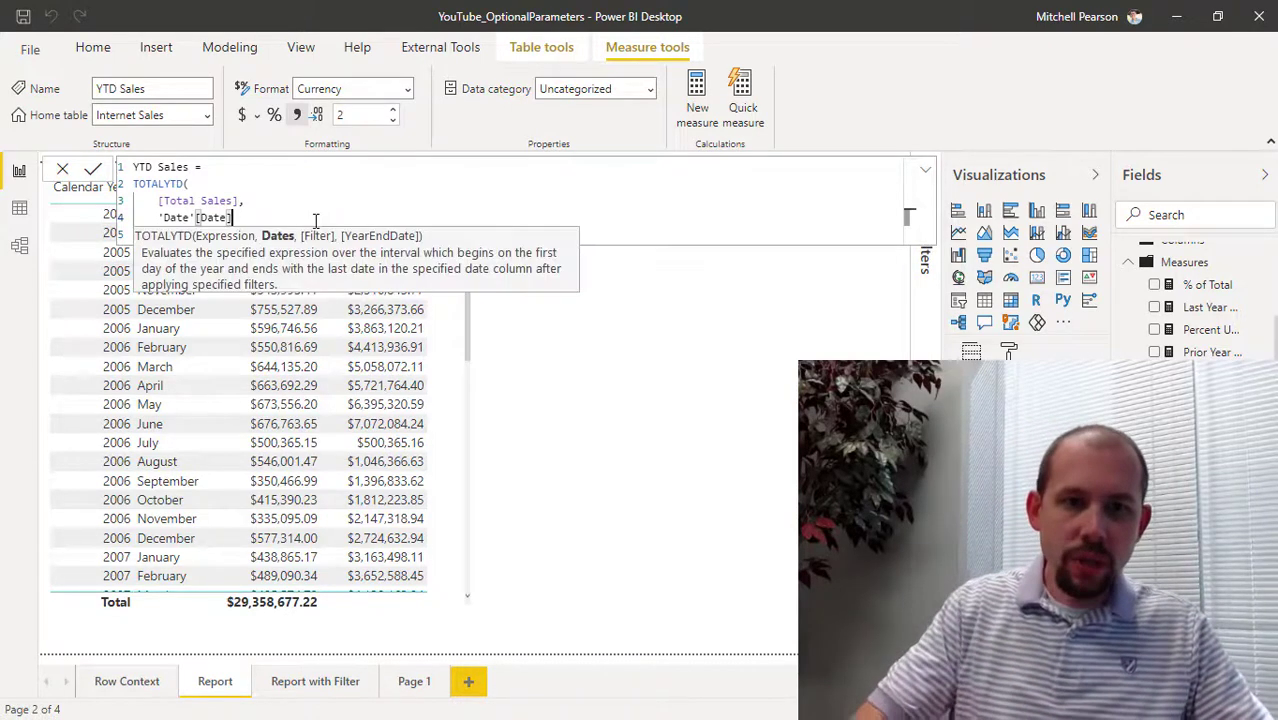
pyautogui.hotkey('shift', 'Return')
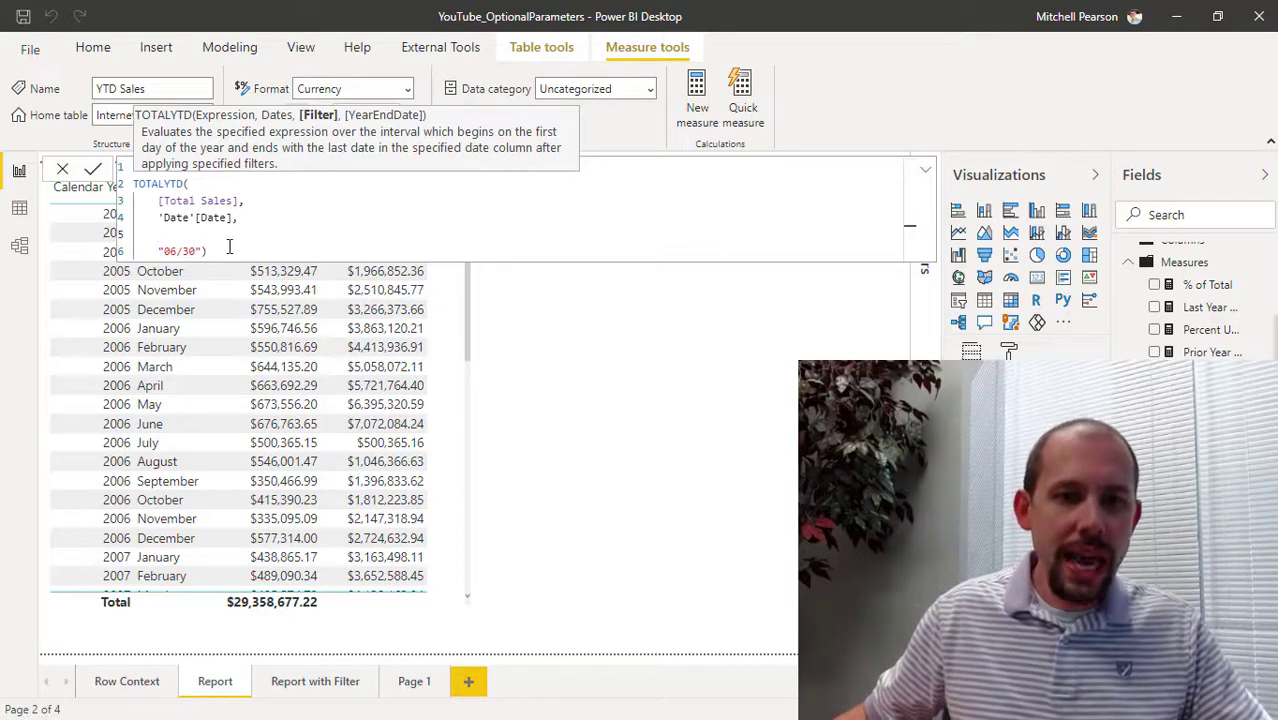
# Step: Enter the filter 'Date'[Day Number Of Week] IN {2,3,4,5,6} using autocomplete
pyautogui.write("'date")
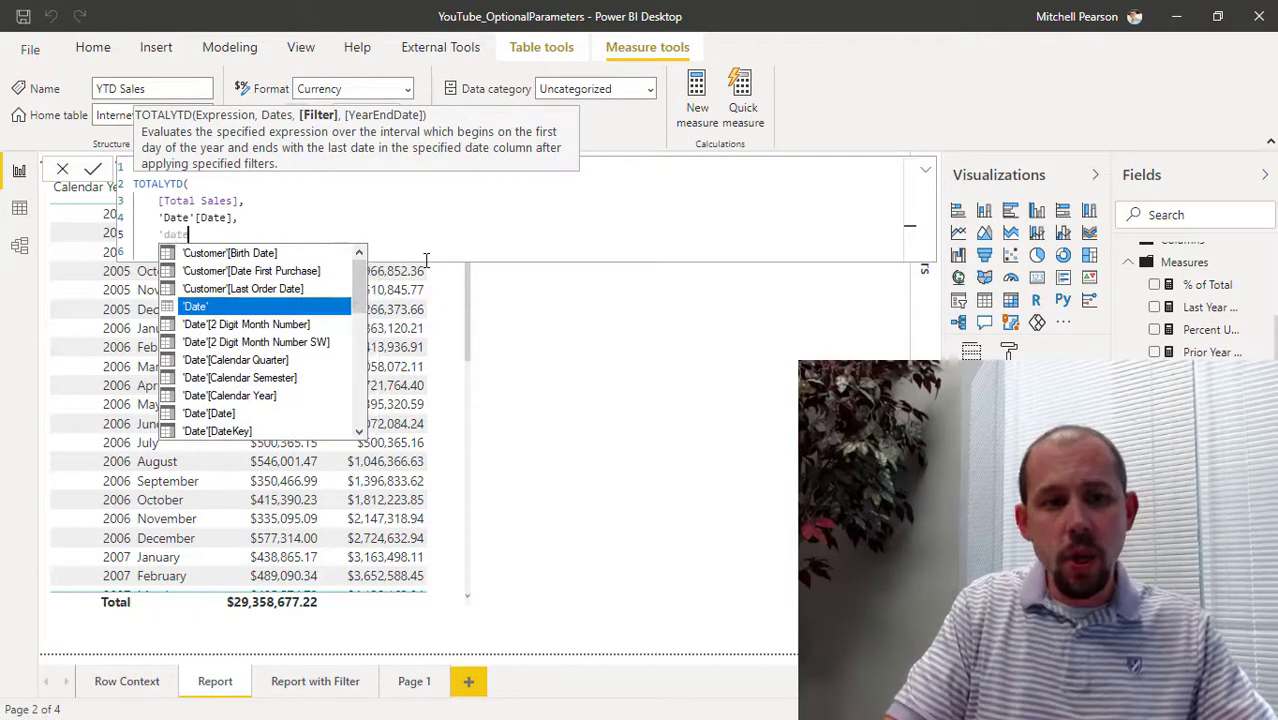
pyautogui.press('Tab')
pyautogui.write('[dat')
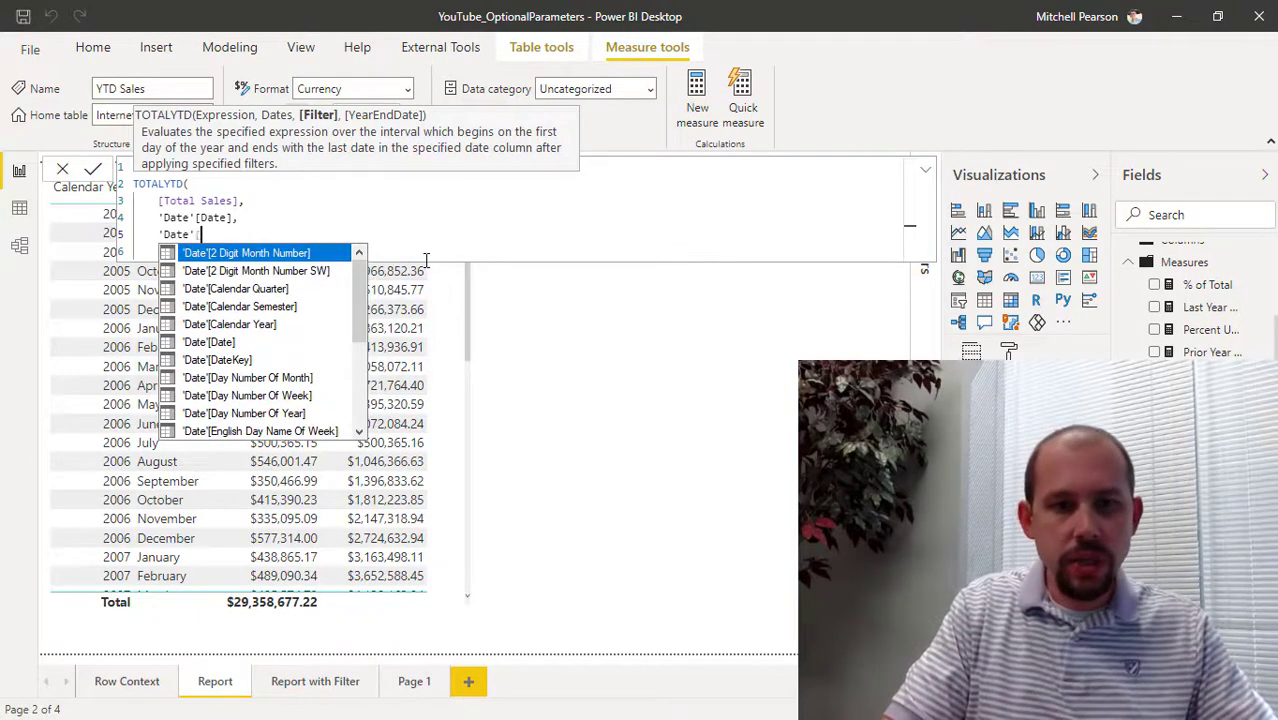
pyautogui.write('y n')
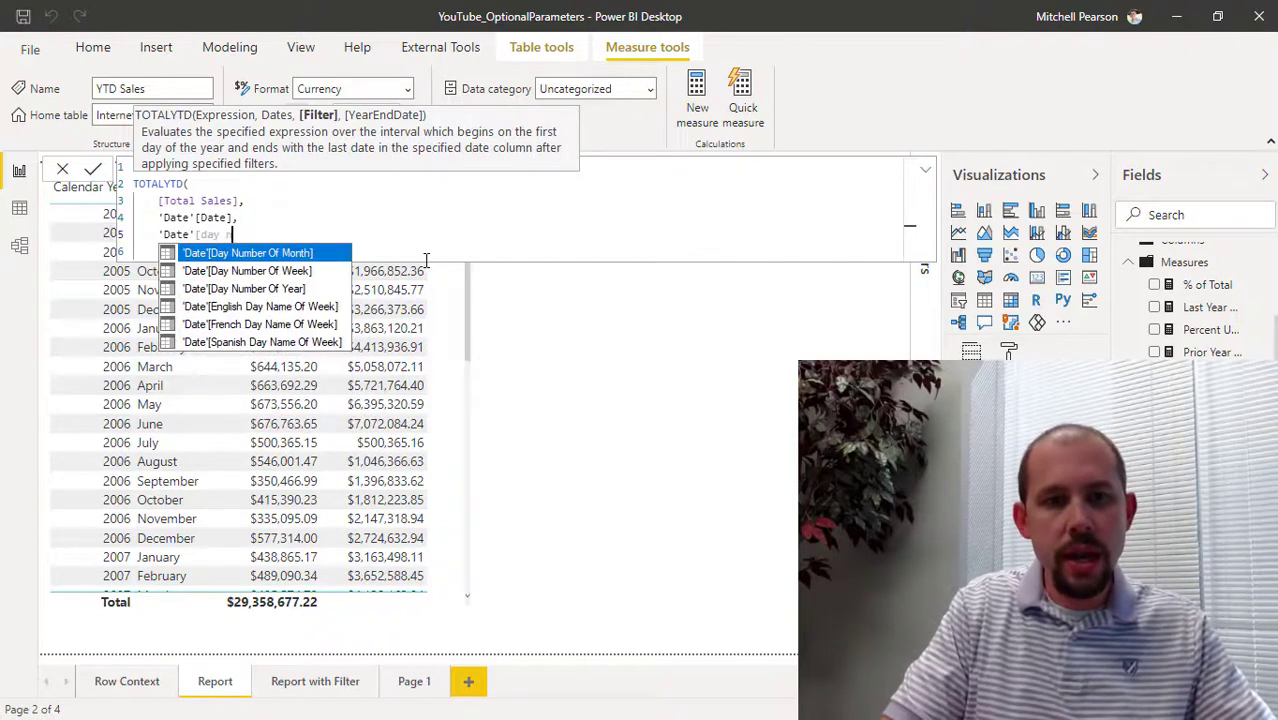
pyautogui.press('Tab')
pyautogui.write('IN')
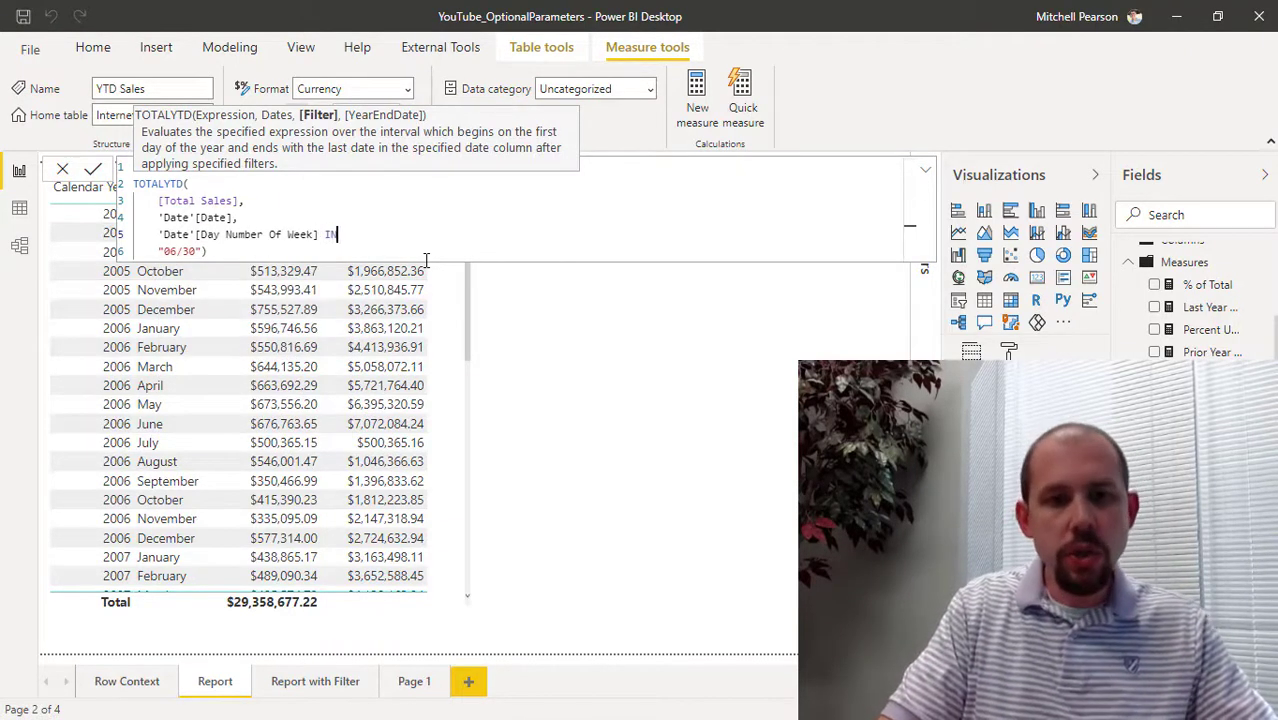
pyautogui.scroll(3, 426, 258)
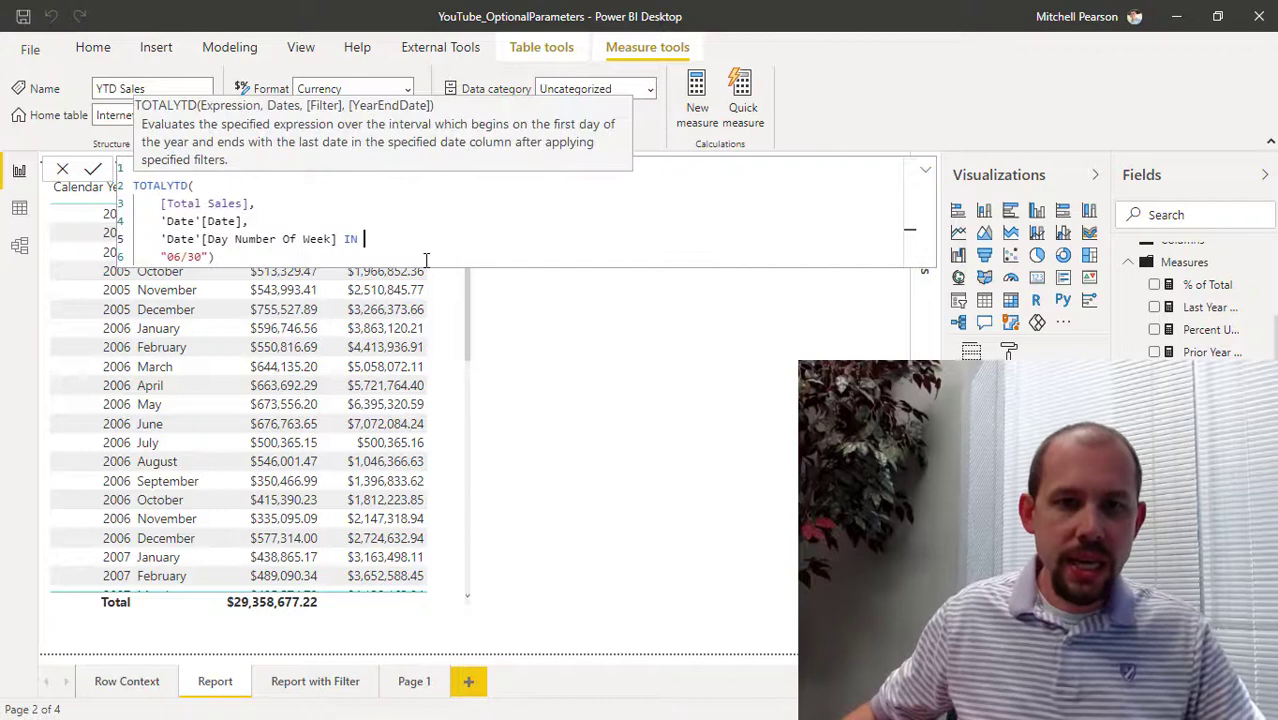
pyautogui.write('{')
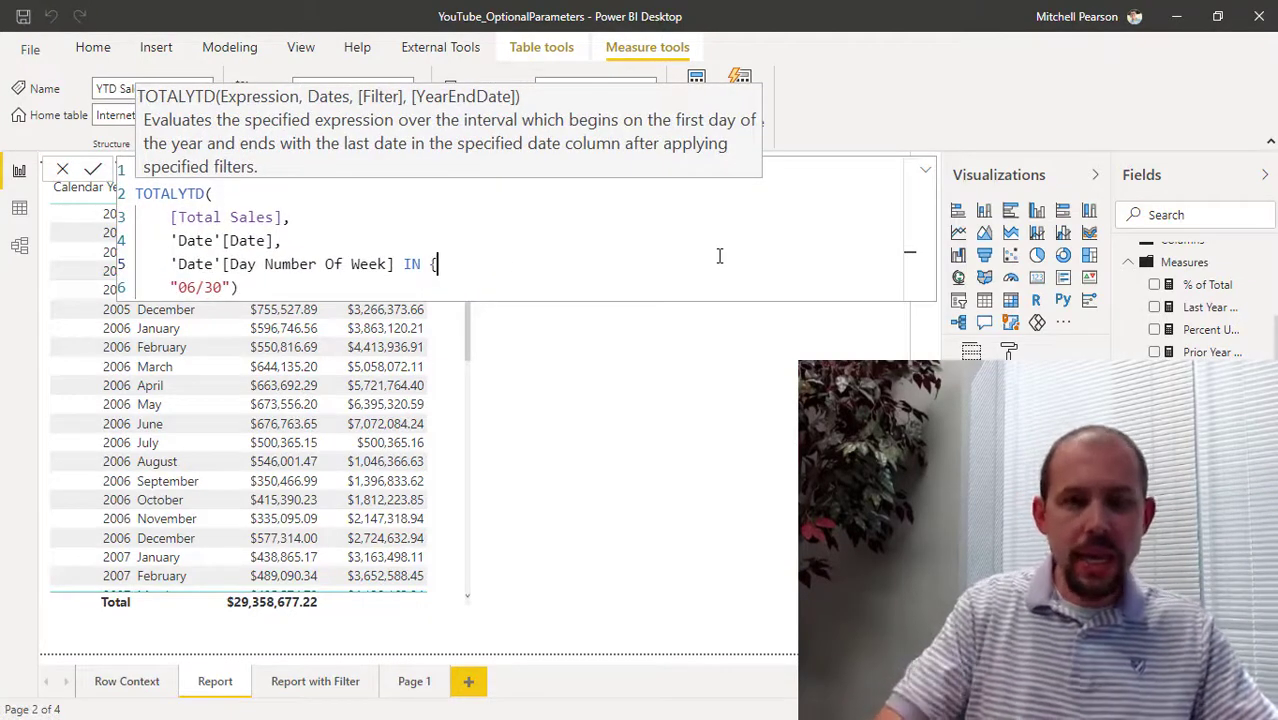
pyautogui.write('2,3,')
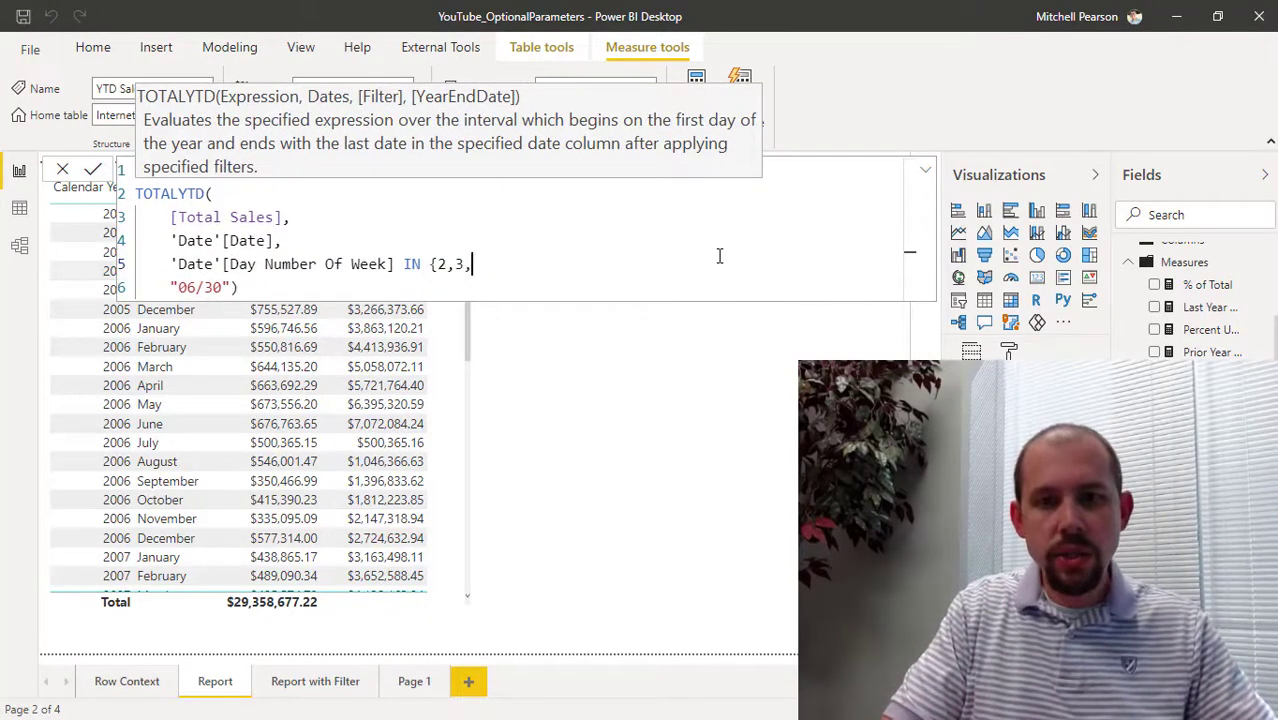
pyautogui.write('4,5,6}')
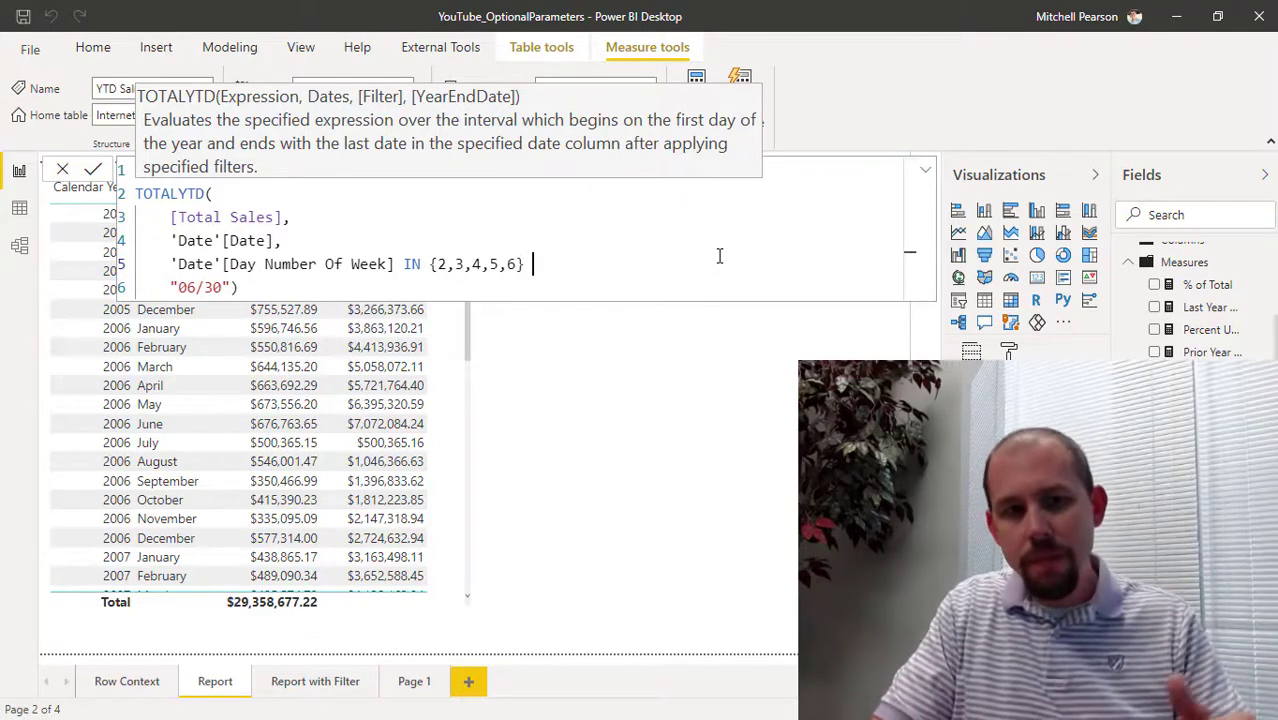
pyautogui.write(',')
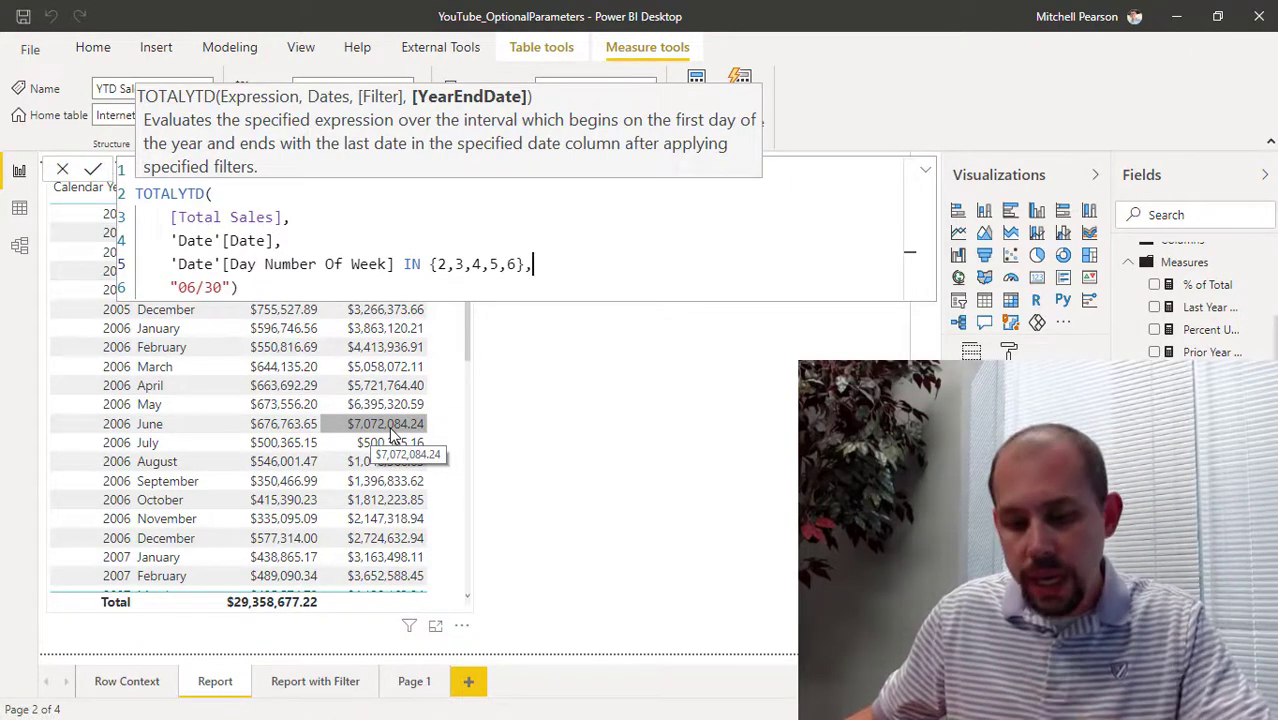
pyautogui.press('Return')
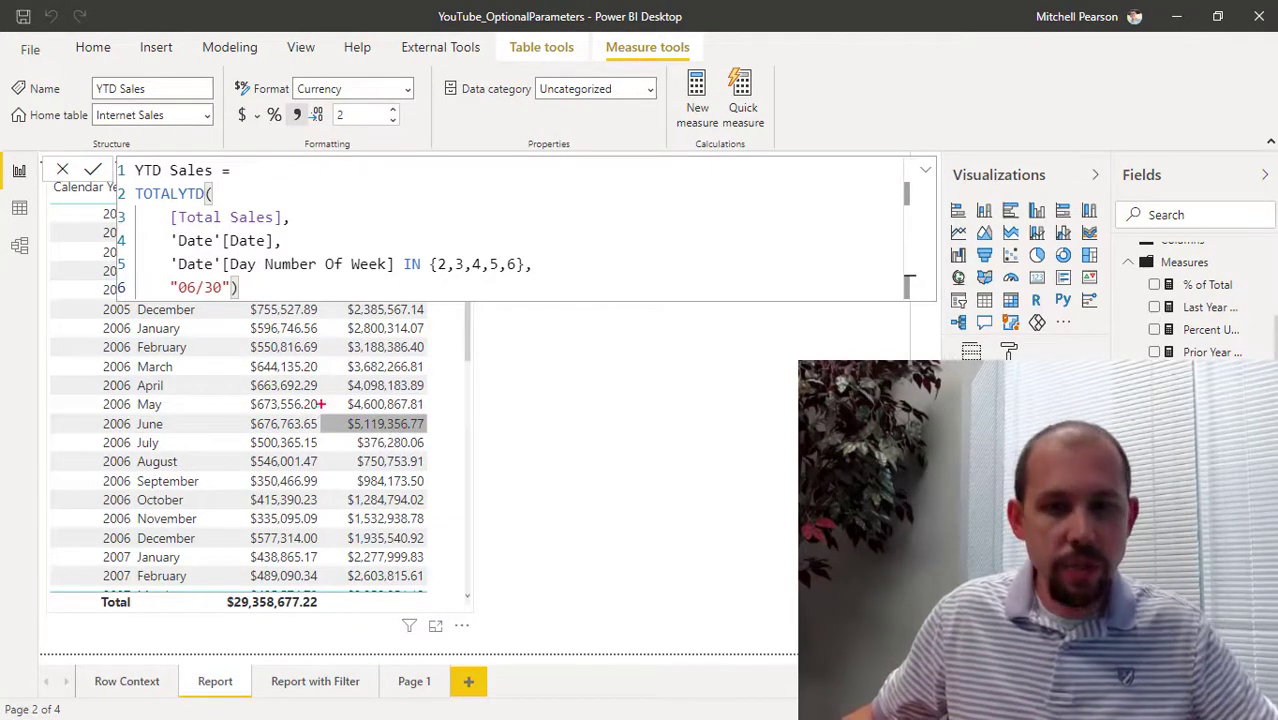
pyautogui.moveTo(320, 401)
pyautogui.mouseDown()
pyautogui.moveTo(438, 440)
pyautogui.moveTo(447, 425)
pyautogui.moveTo(692, 369)
pyautogui.mouseUp()
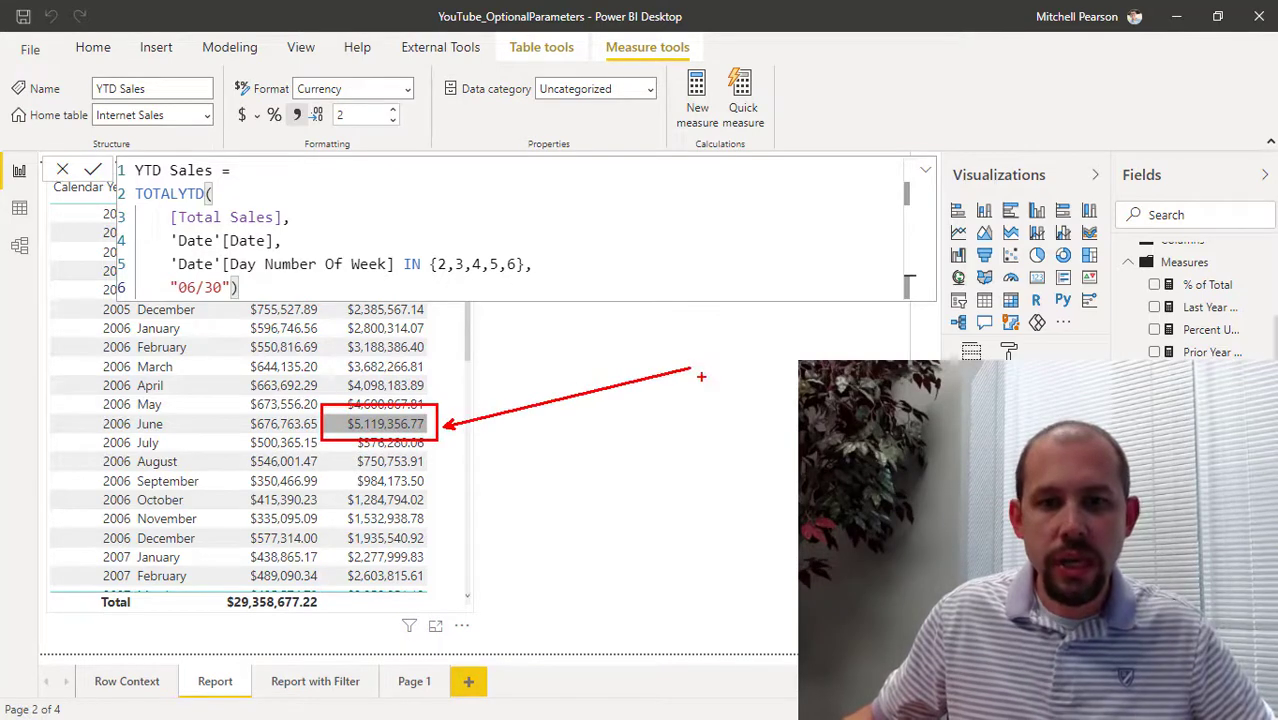